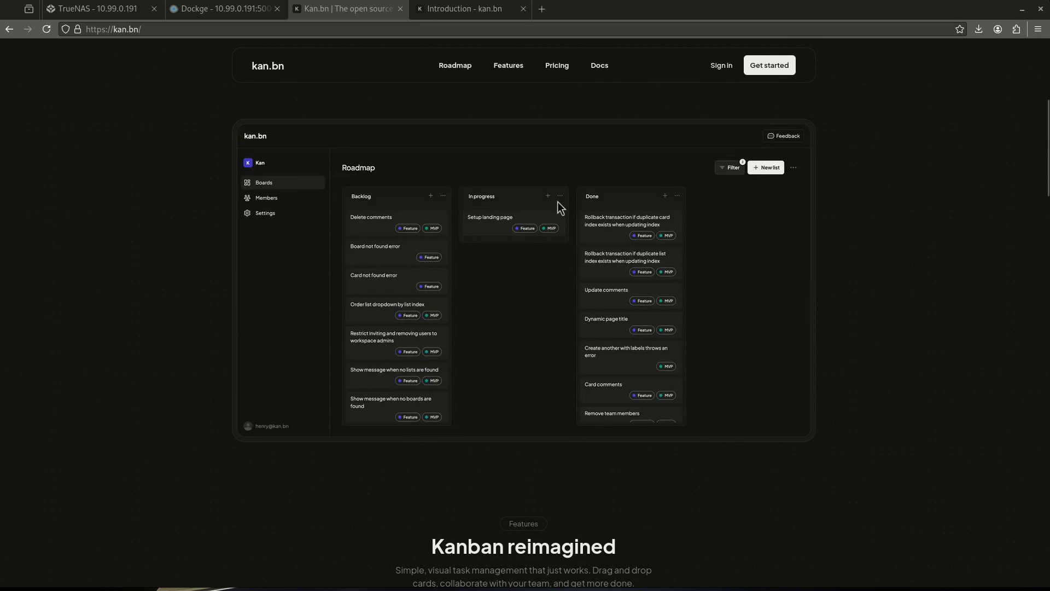
Scroll the kan.bn landing page down to Pricing, then switch to the Introduction docs
scroll(462, 200, up, 5)
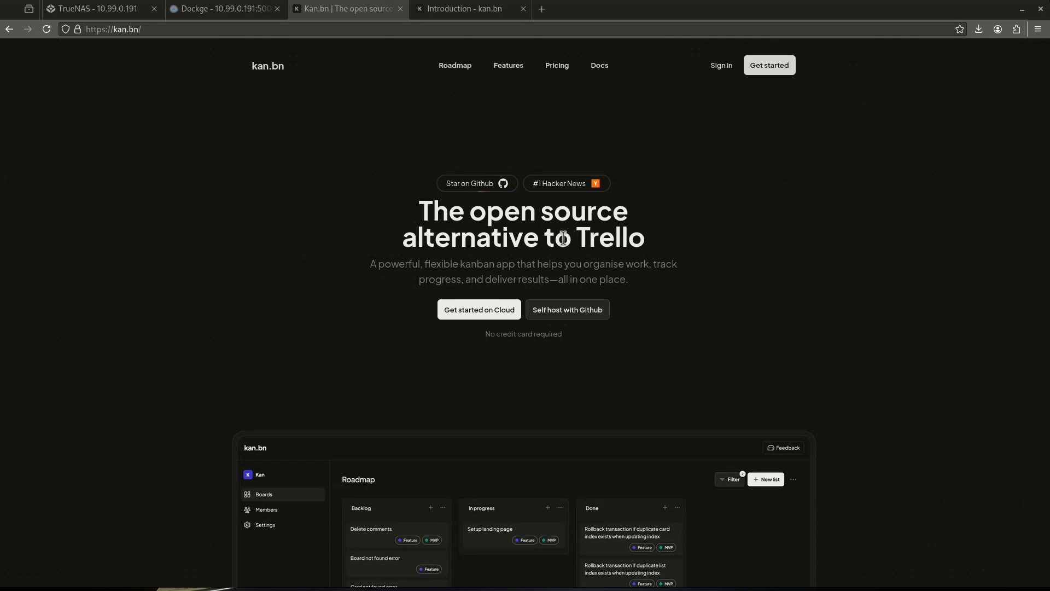
scroll(560, 244, down, 4)
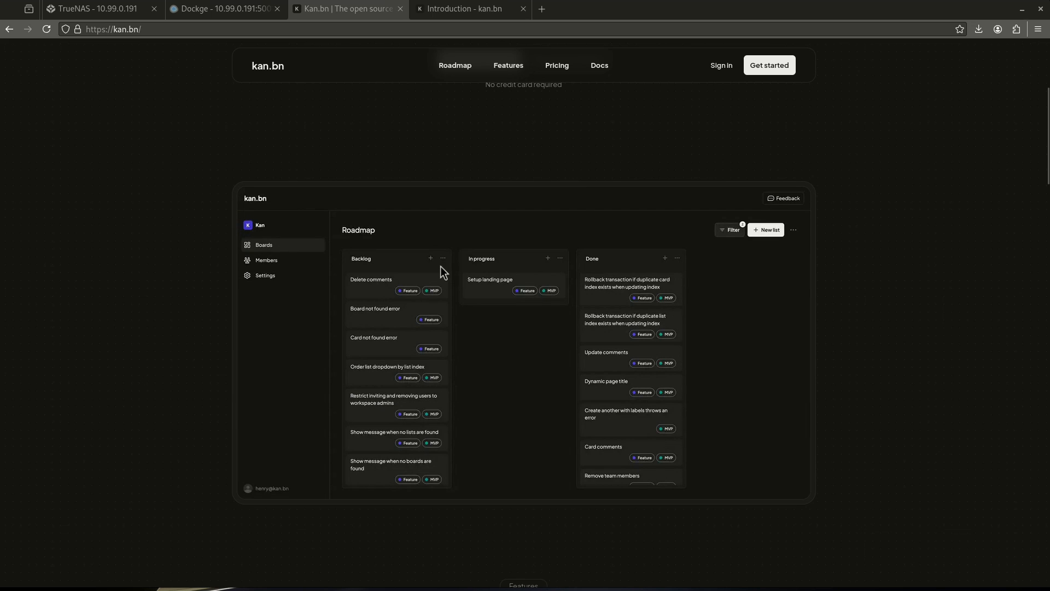
scroll(443, 272, down, 15)
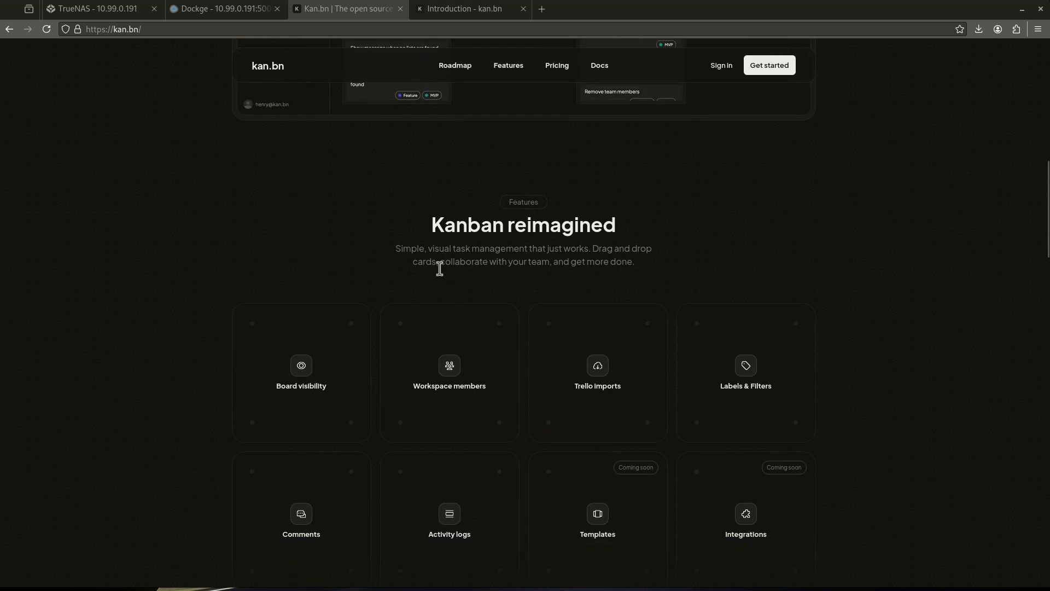
scroll(441, 271, down, 4)
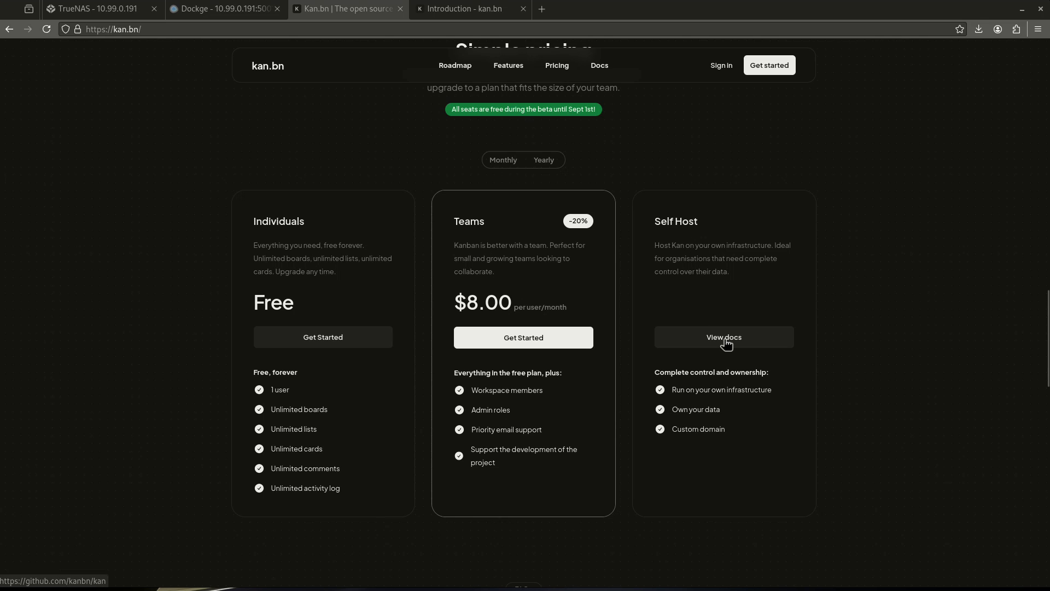
click(457, 10)
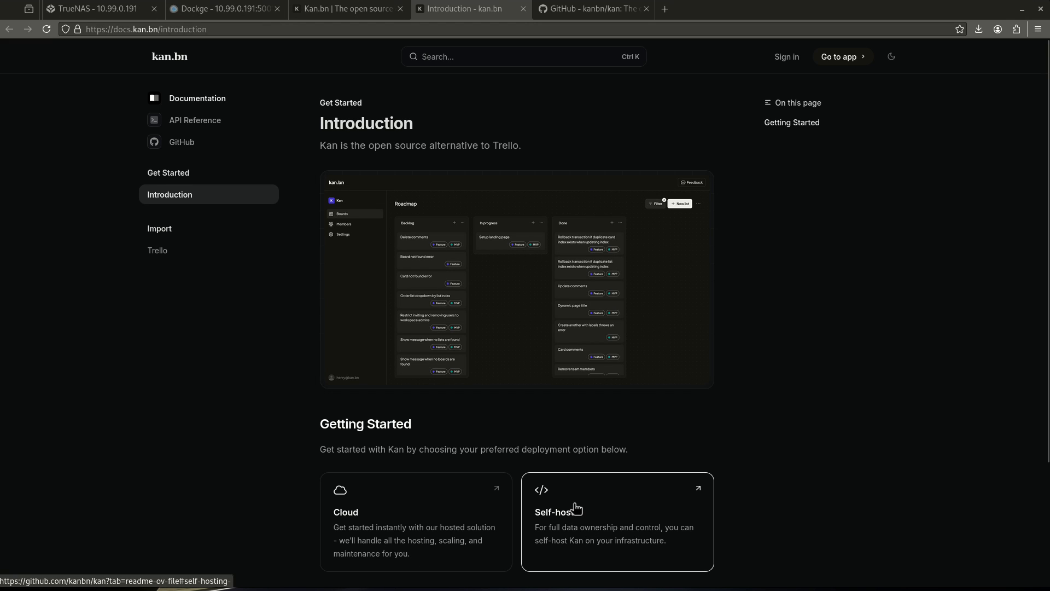
Compare the GitHub README's docker-compose example with the Dockge kanbn stack's compose file
click(587, 11)
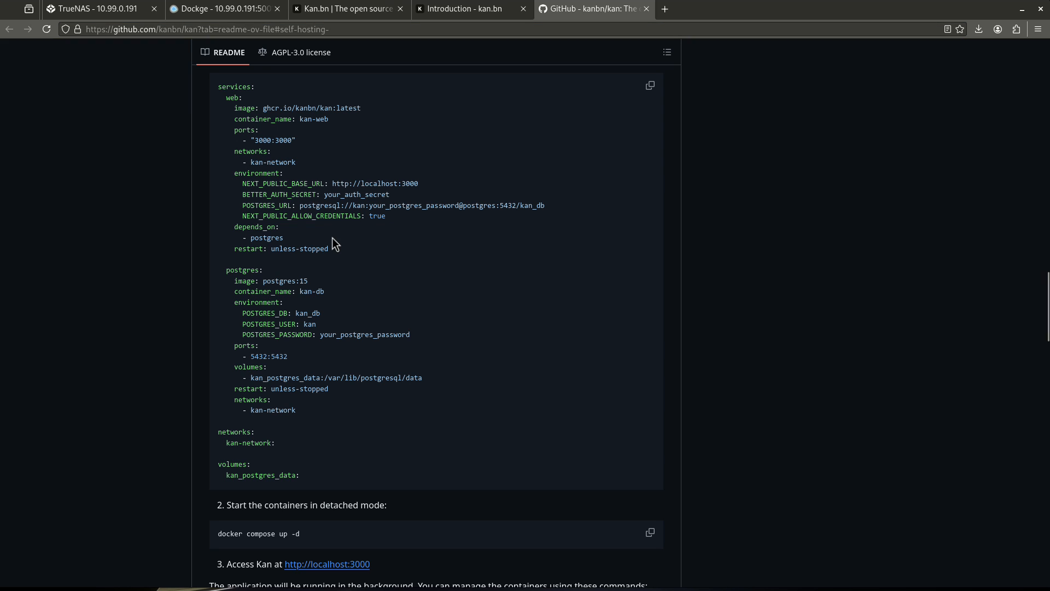
click(219, 11)
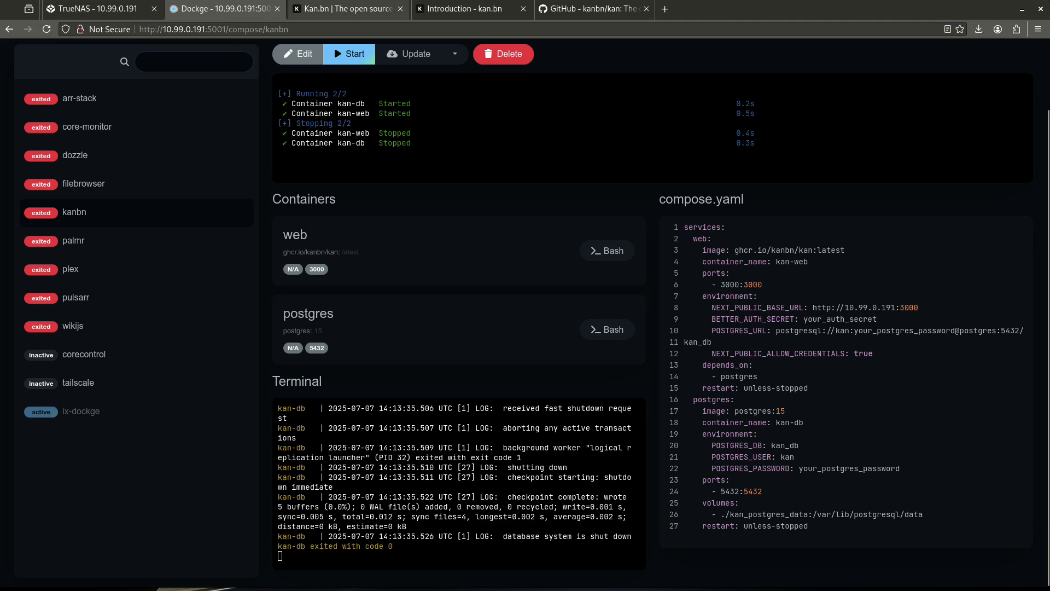
click(586, 9)
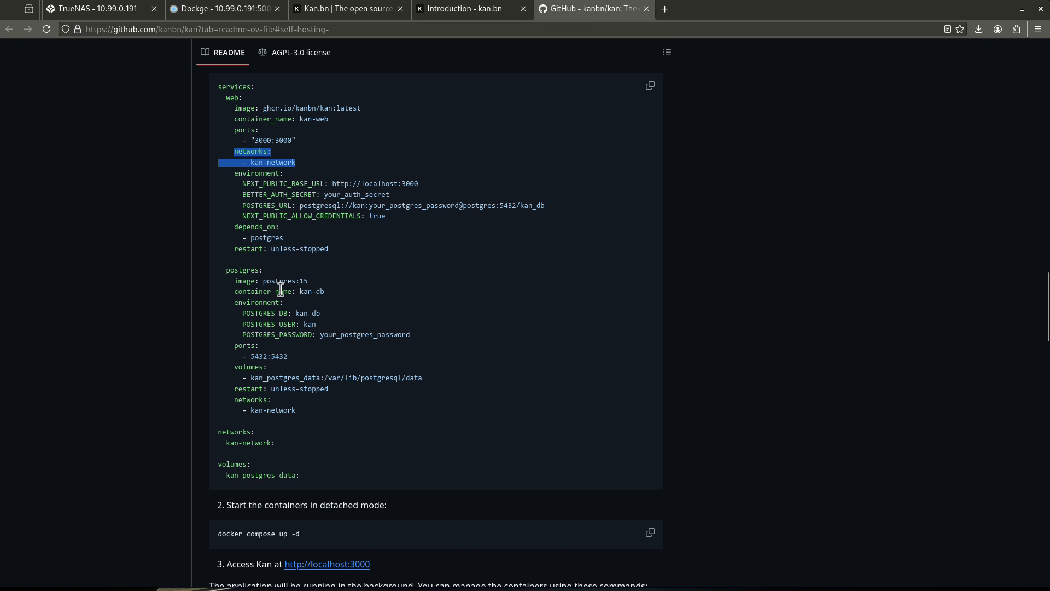
Highlight the kan-network lines, the kan_postgres_data volume name and the localhost base URL in the README
drag(296, 410, 234, 400)
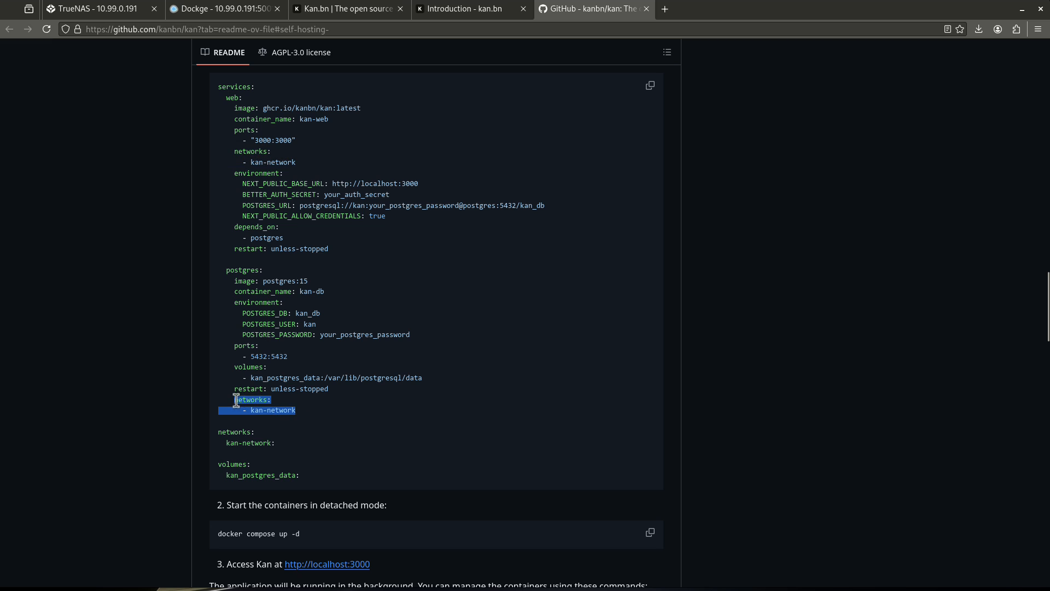
click(301, 479)
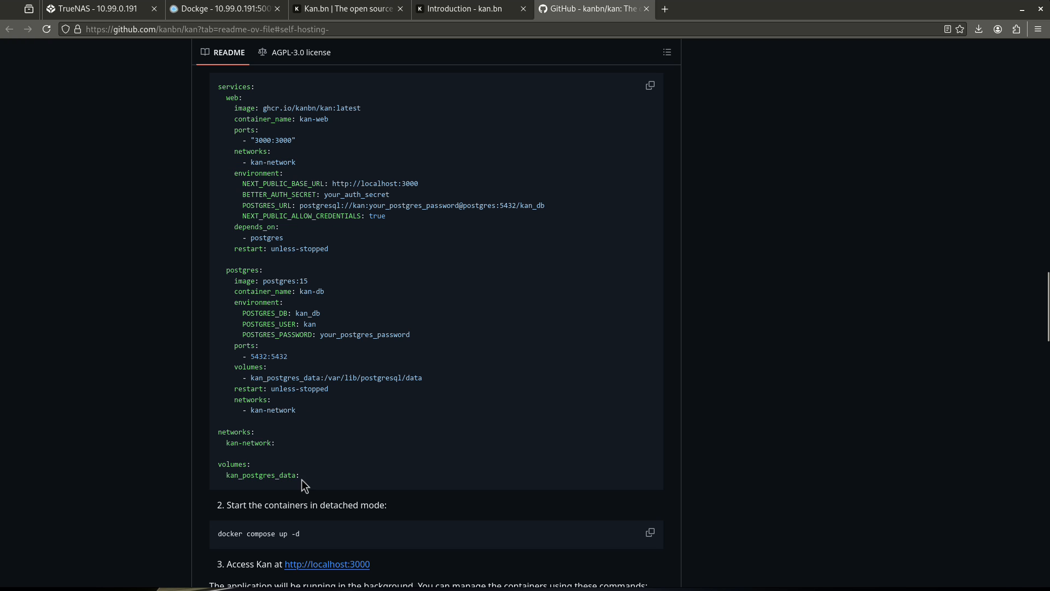
click(356, 395)
drag(247, 377, 322, 376)
drag(250, 377, 315, 377)
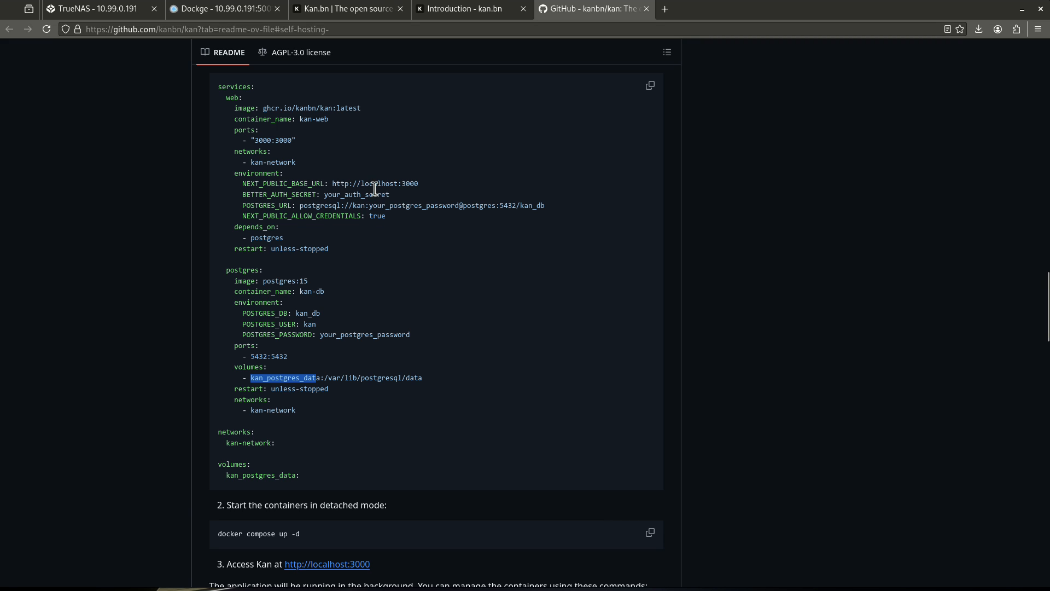
drag(361, 183, 398, 185)
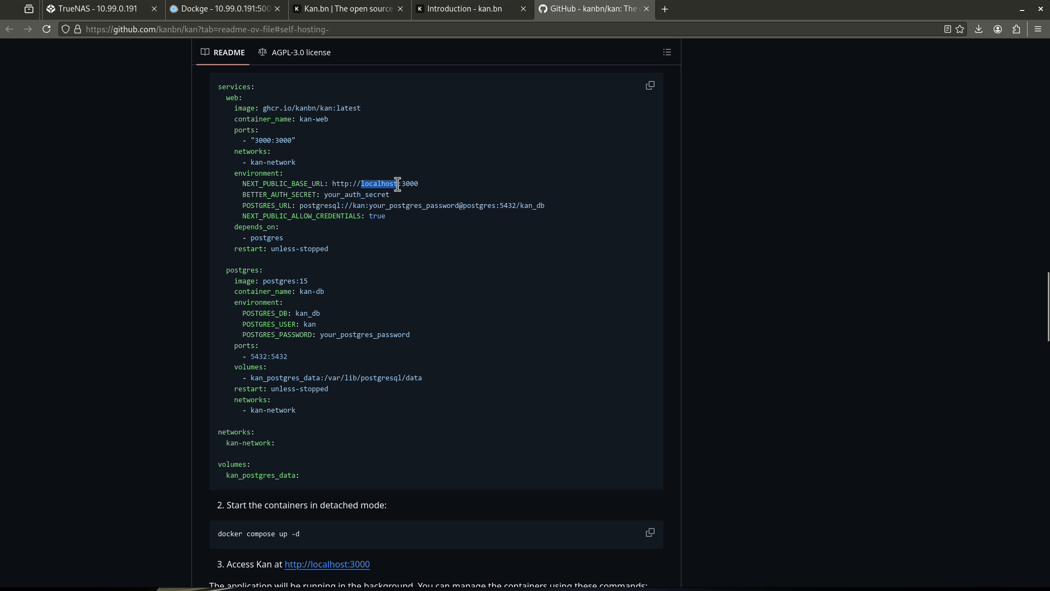
Check the server IP and volume path in compose.yaml, start the kanbn stack, and open port 3000
click(257, 9)
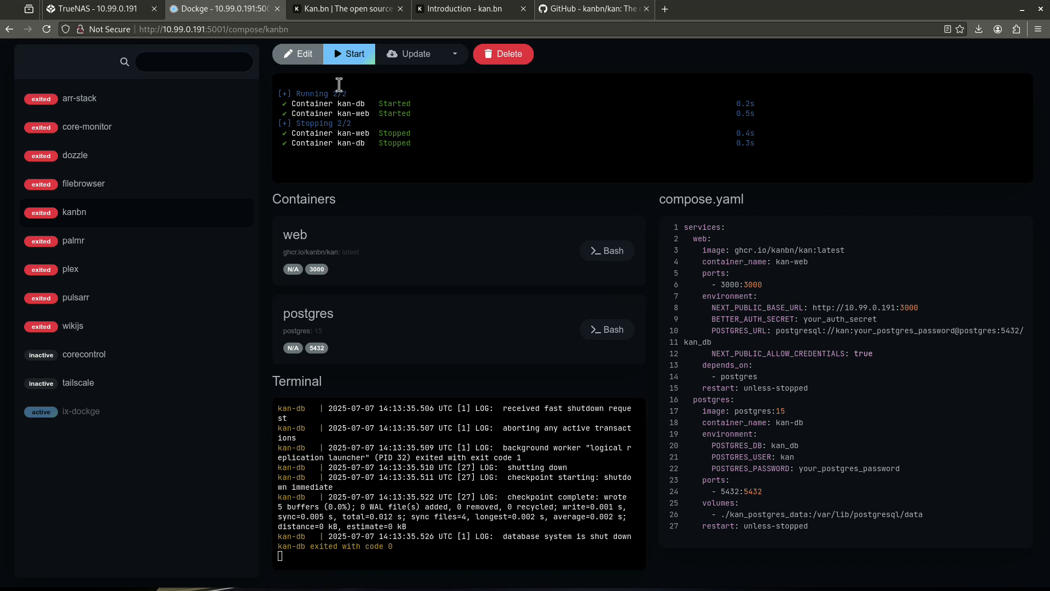
drag(849, 307, 886, 307)
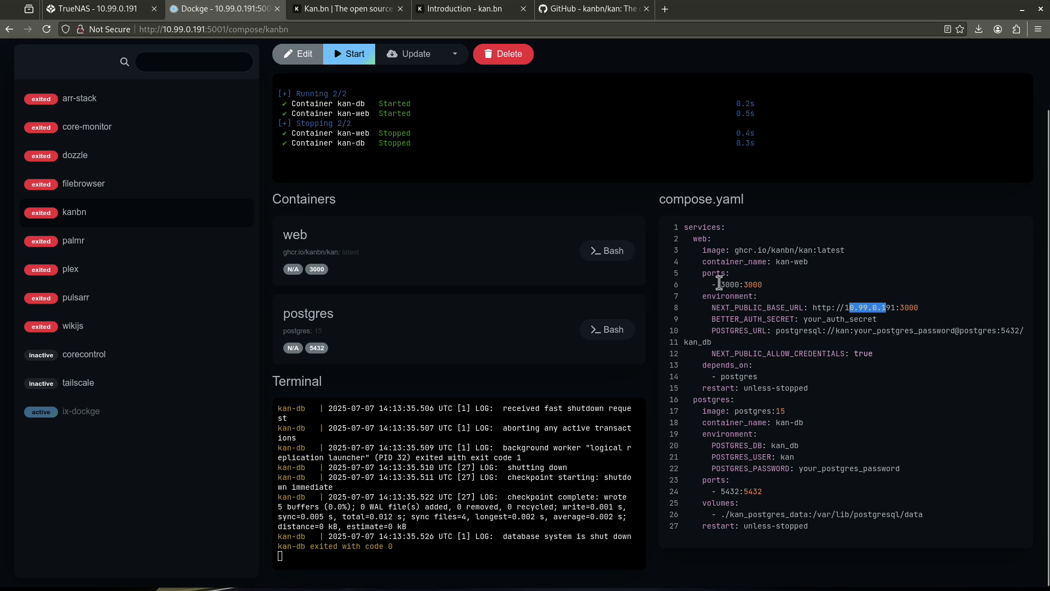
drag(721, 515, 732, 516)
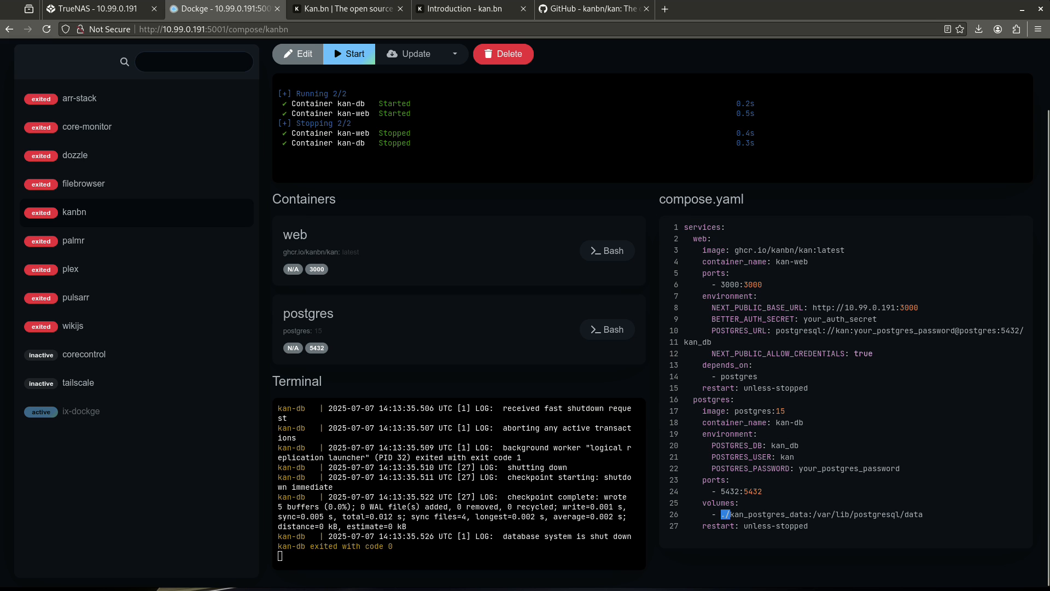
scroll(393, 160, up, 3)
click(353, 129)
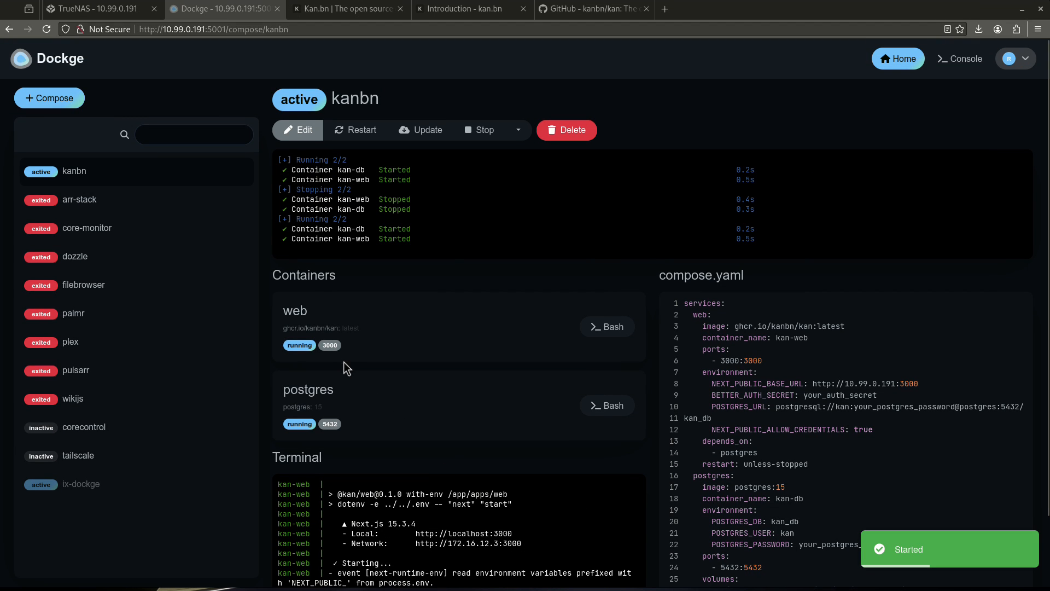
click(331, 346)
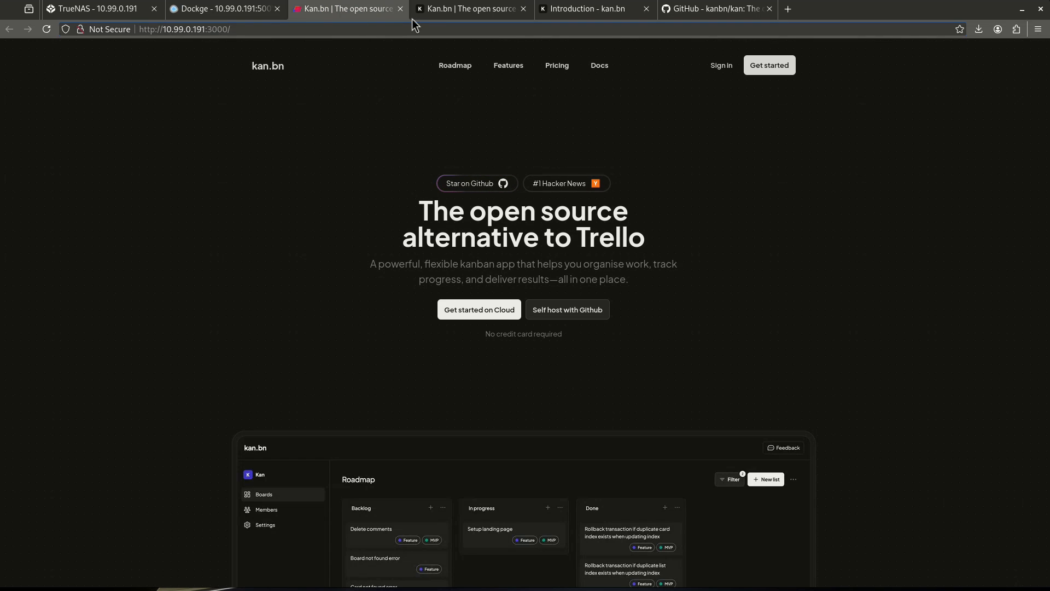
Return to the 10.99.0.191:3000 Kan tab and go to its Sign in page
click(428, 9)
scroll(512, 160, up, 15)
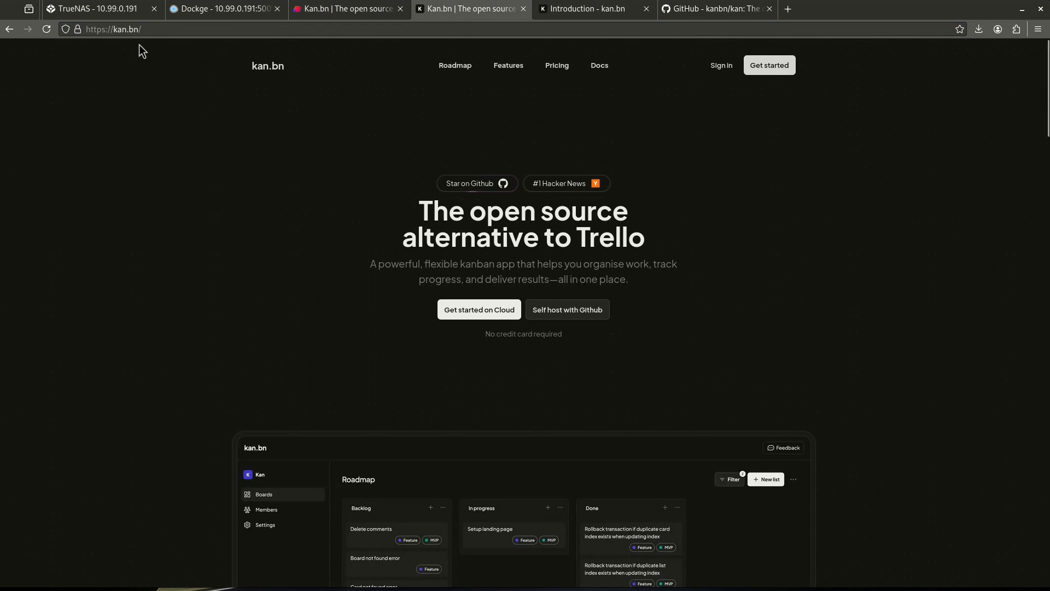
click(351, 10)
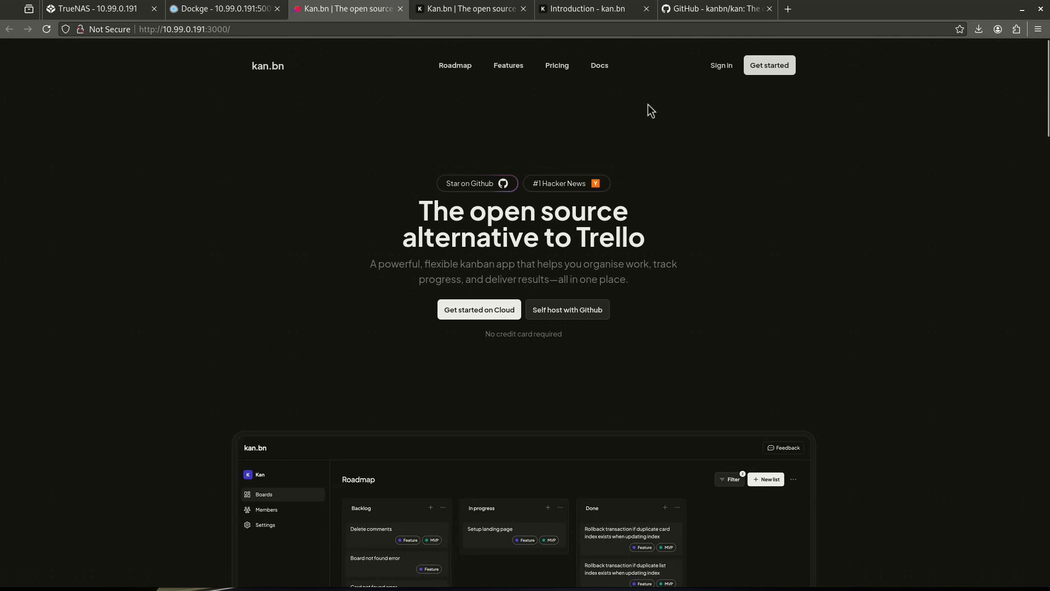
click(723, 70)
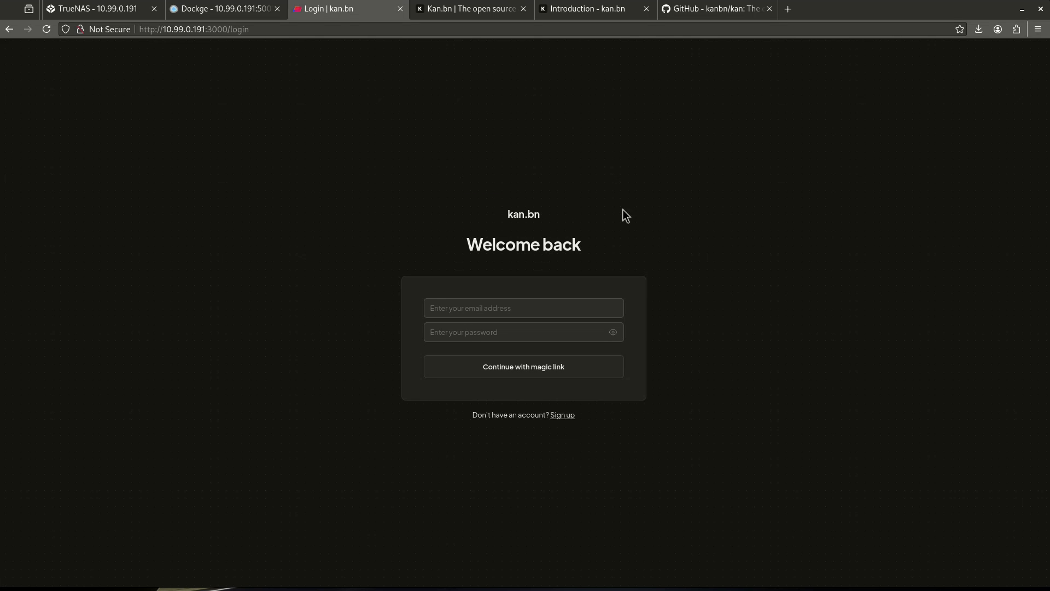
Fill the sign-up form with name admin, the suggested e-mail address and a short password
click(564, 416)
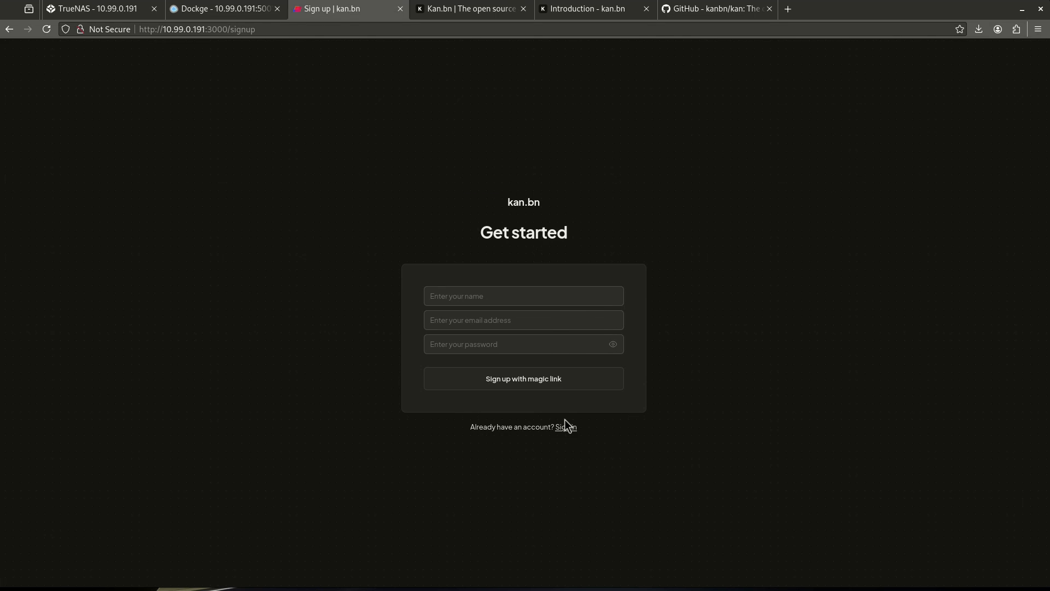
click(491, 297)
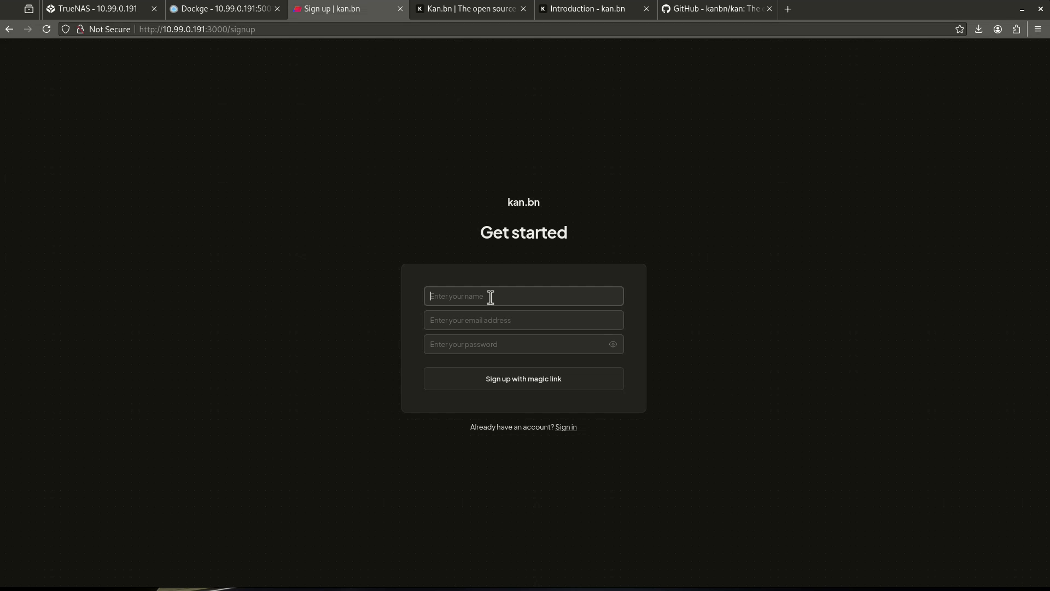
text(admin)
key(Tab)
text(admin)
key(Down)
key(Return)
key(Tab)
text(•)
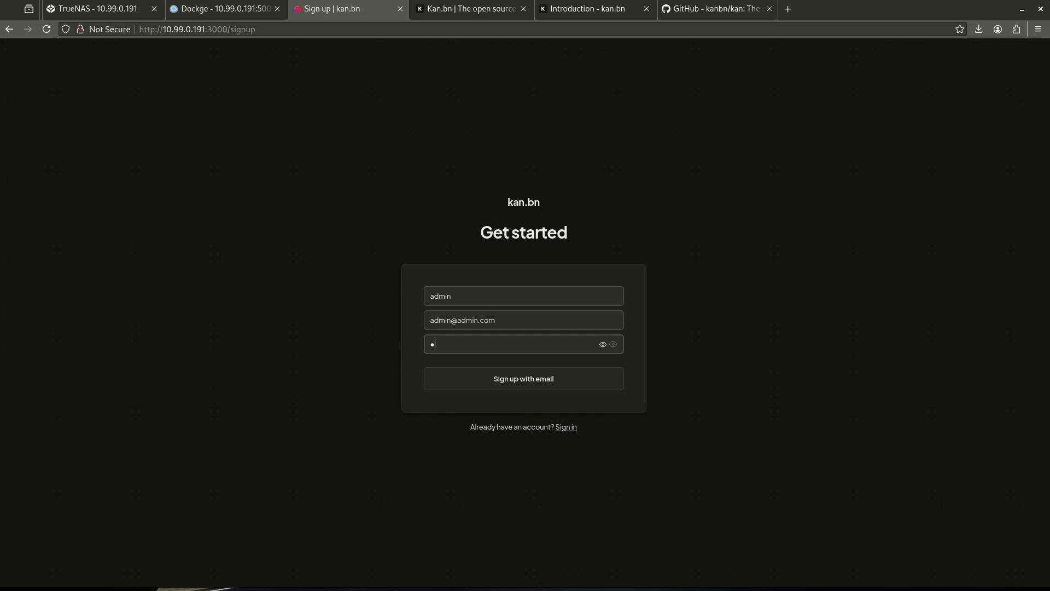
text(••••)
click(602, 377)
Replace the too-short password with a longer one and submit the sign-up
double_click(516, 340)
text(•)
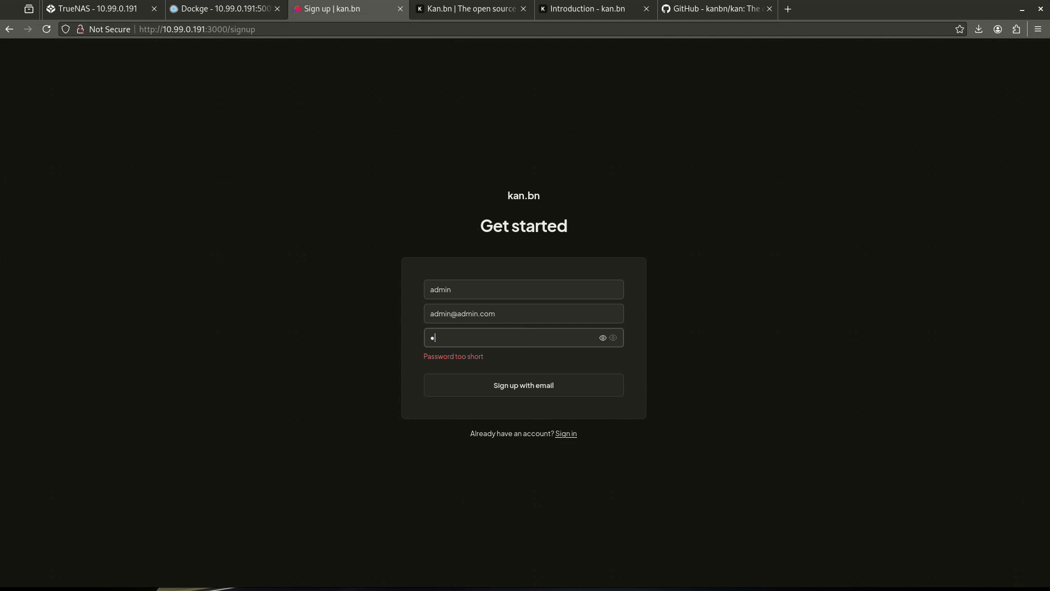
key(ctrl+a)
text(••••••••)
click(474, 383)
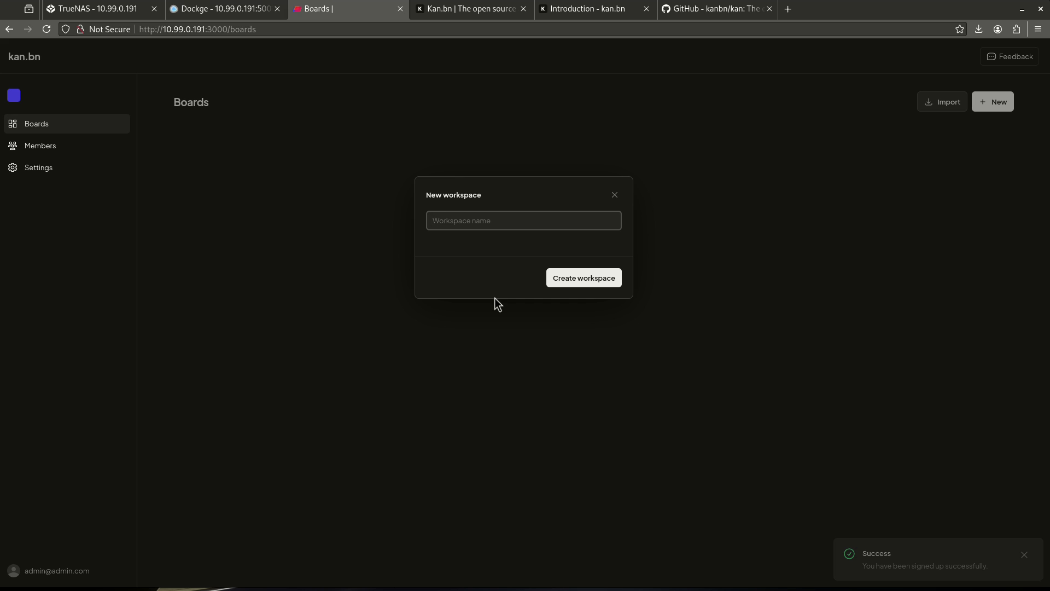
Create the youtube workspace with a board named test-youtube, then open that board
text(youtube)
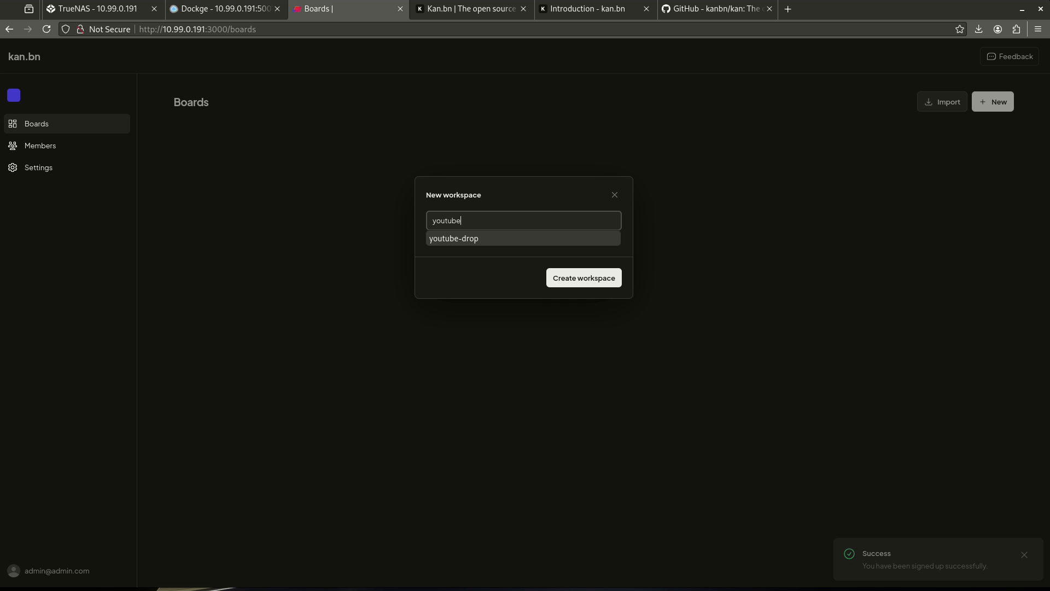
click(555, 287)
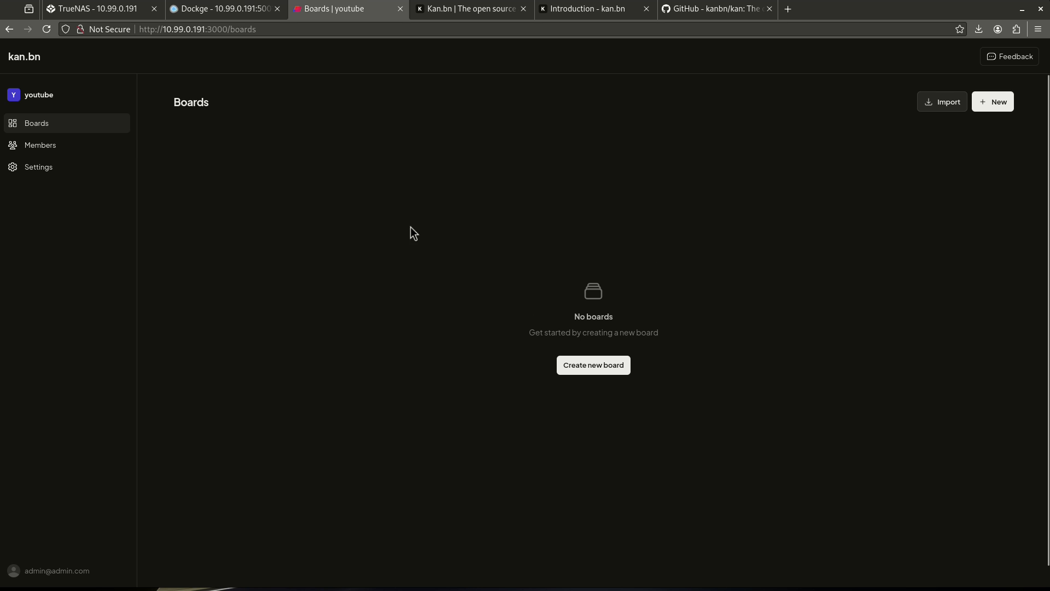
click(584, 363)
text(te)
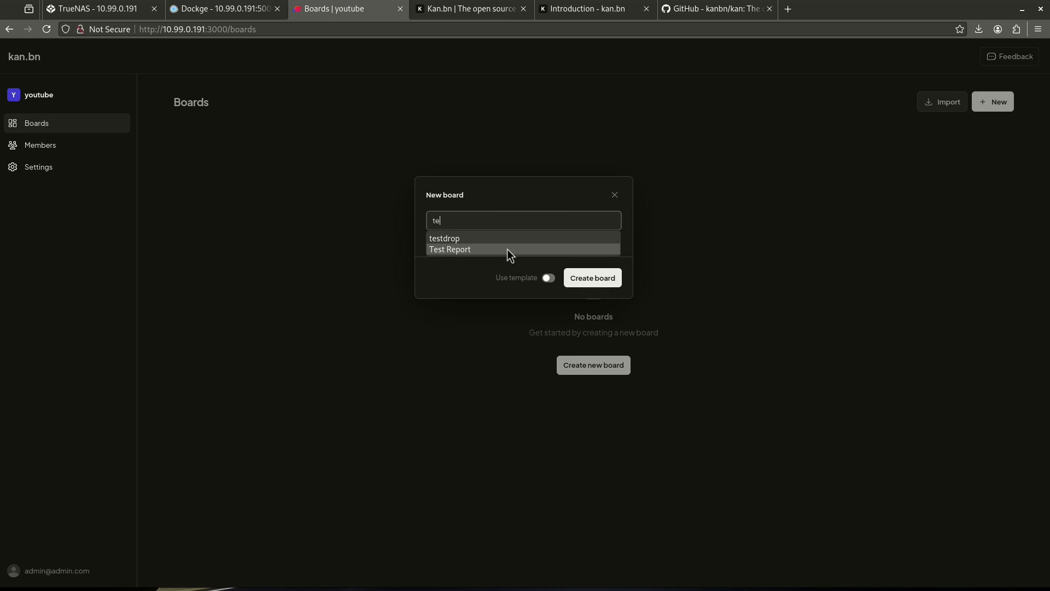
text(st-youtube)
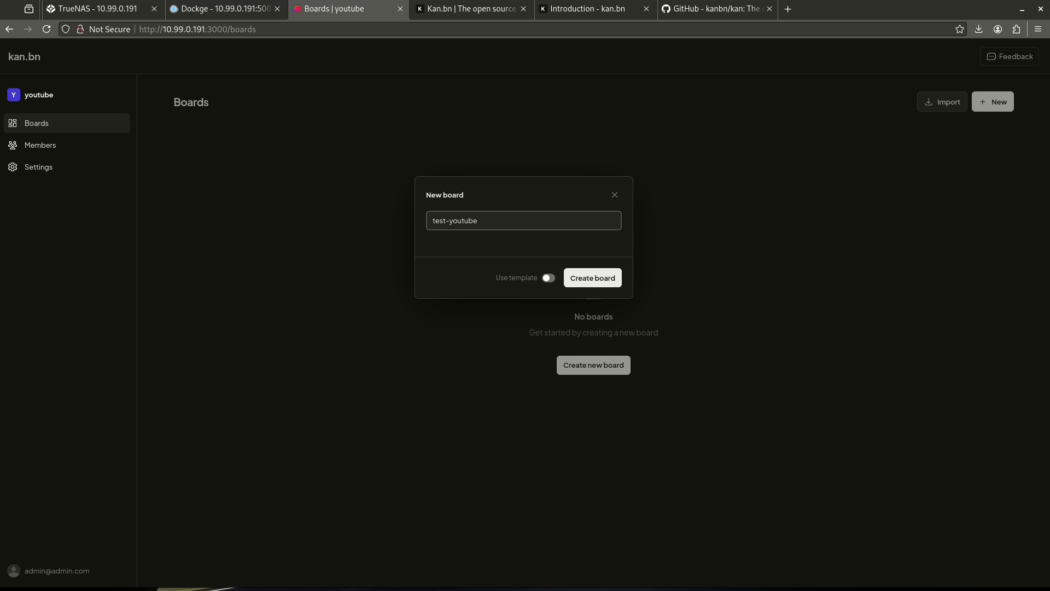
click(590, 280)
click(274, 162)
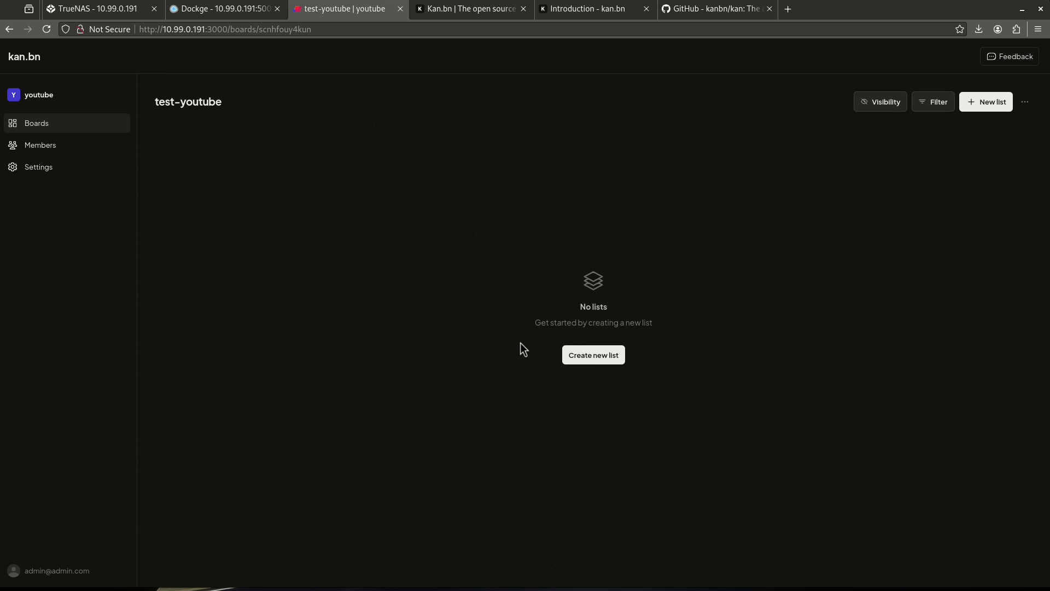
Create a list named 'new list' on the test-youtube board
click(586, 356)
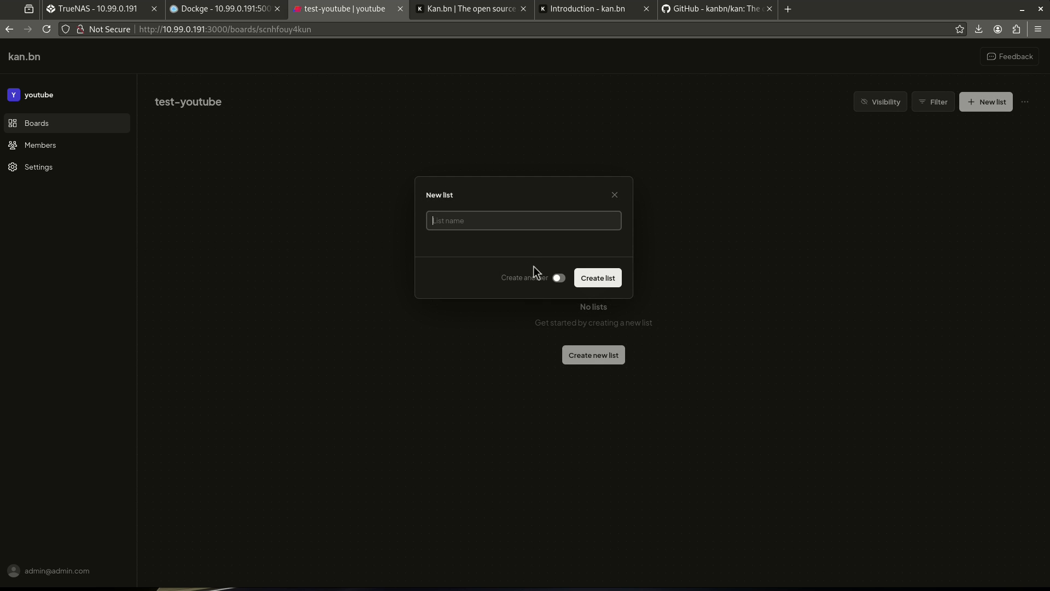
text(new)
click(518, 254)
key(Return)
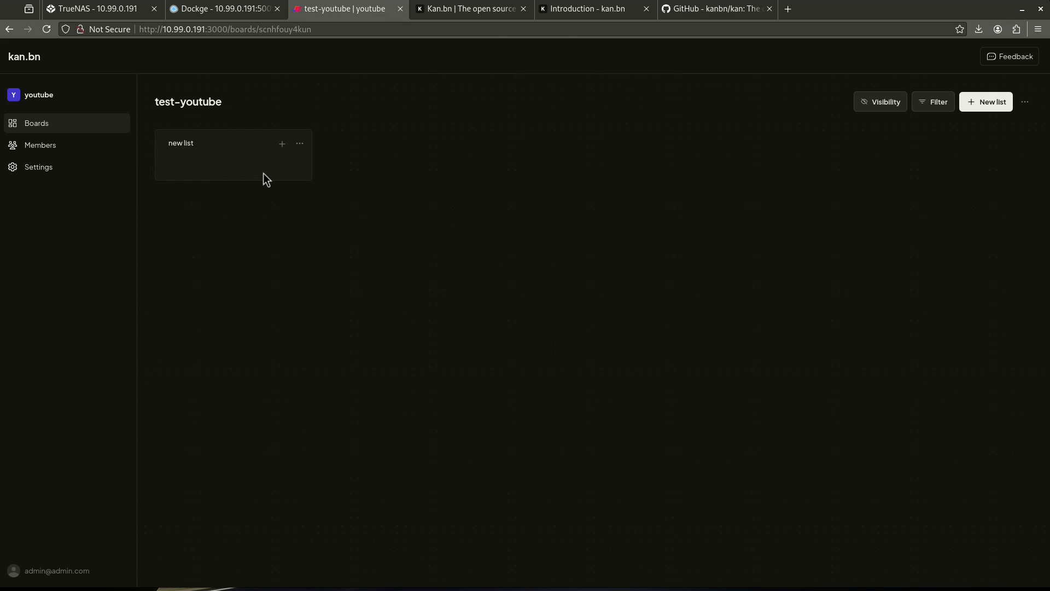
Add a card titled 'new card' with the description 'new card description' to new list
click(282, 144)
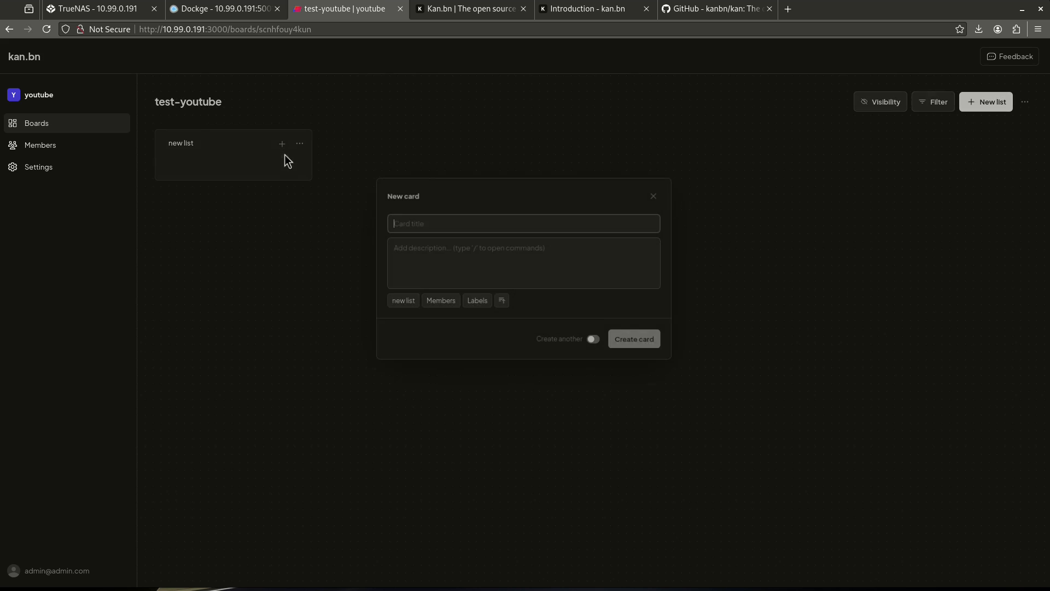
text(nee)
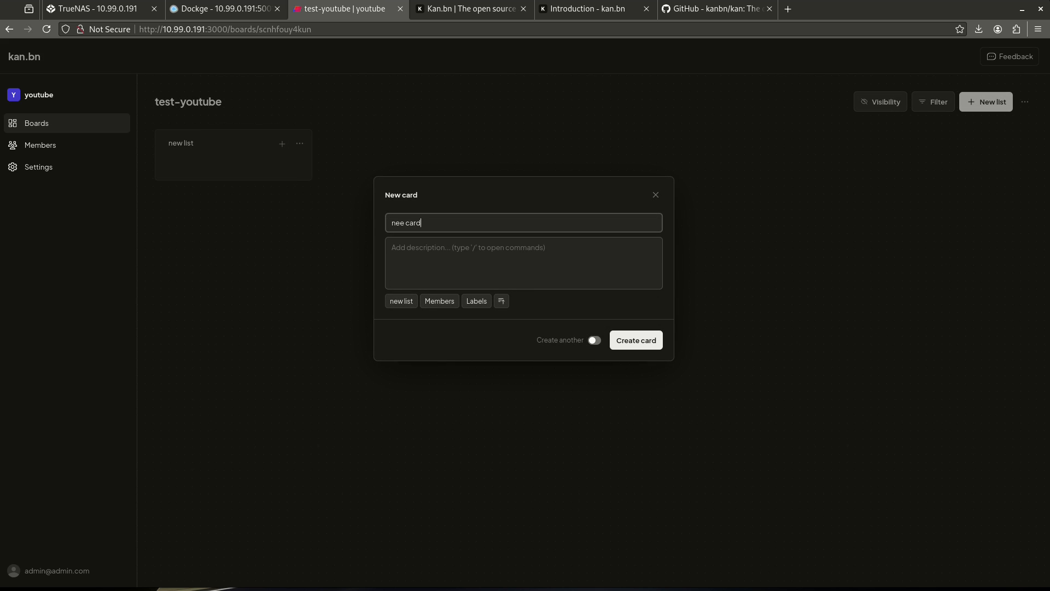
text( card)
key(ctrl+a)
text(new card)
click(392, 248)
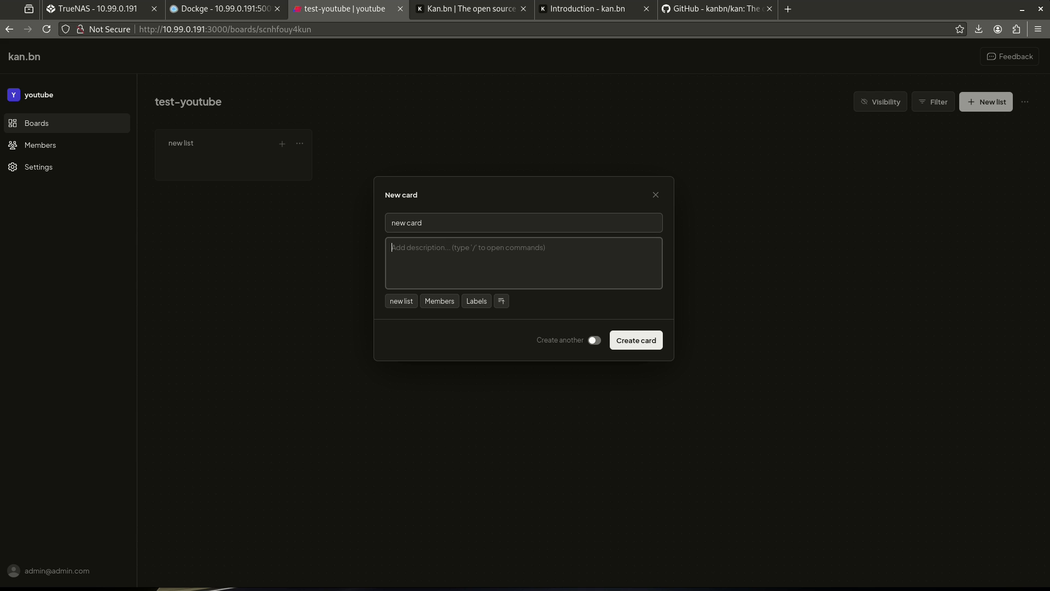
text(ne)
key(BackSpace)
text(ard descriptoi)
key(BackSpace)
key(BackSpace)
text(tion)
key(Return)
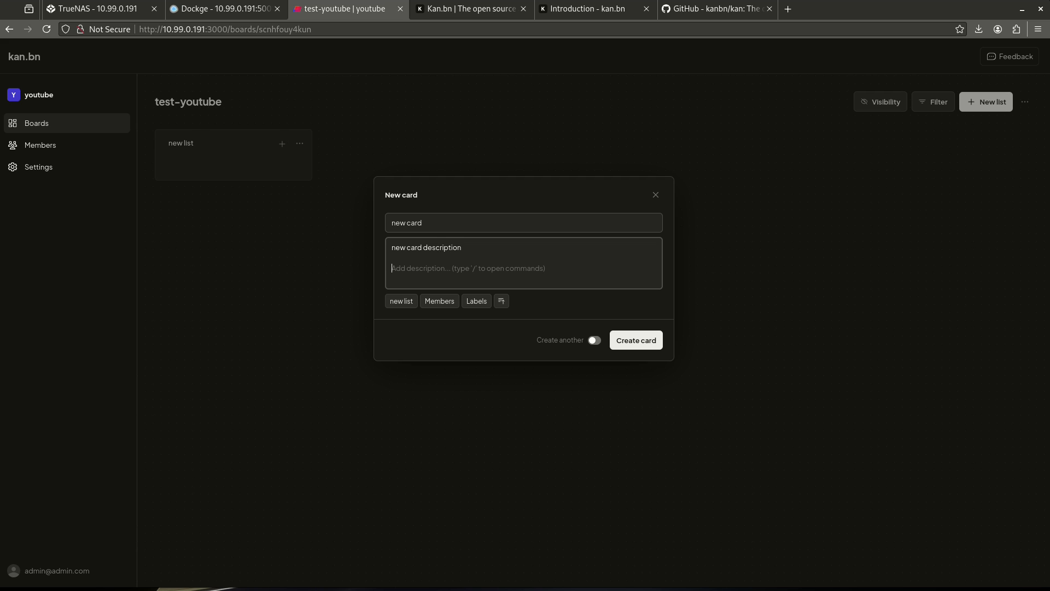
text(/)
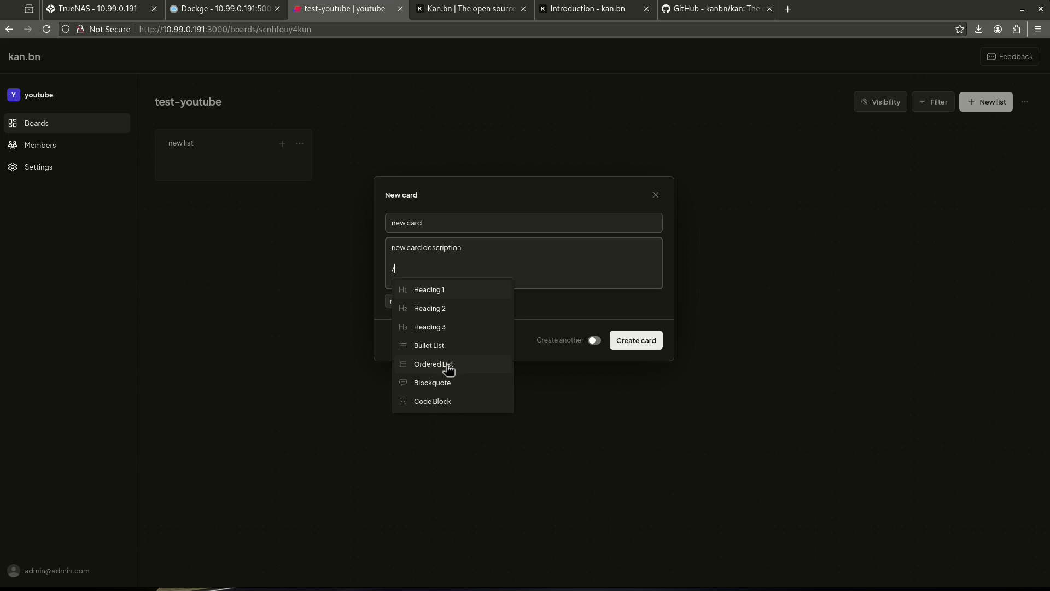
key(Escape)
click(629, 339)
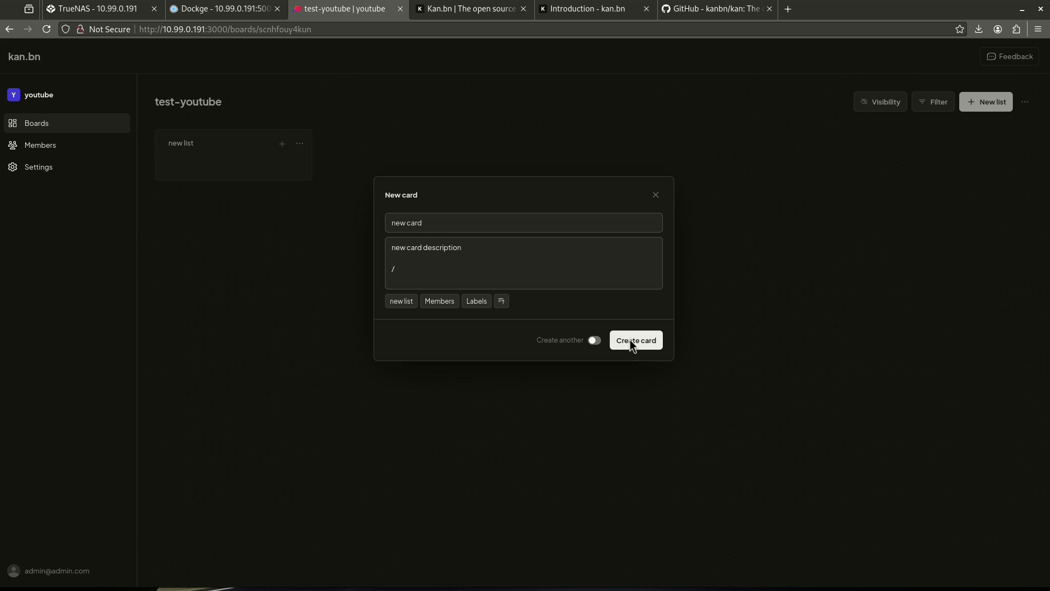
Add a card 'second list' to new list and create a list named 'second list'
click(283, 143)
text(second list)
key(Return)
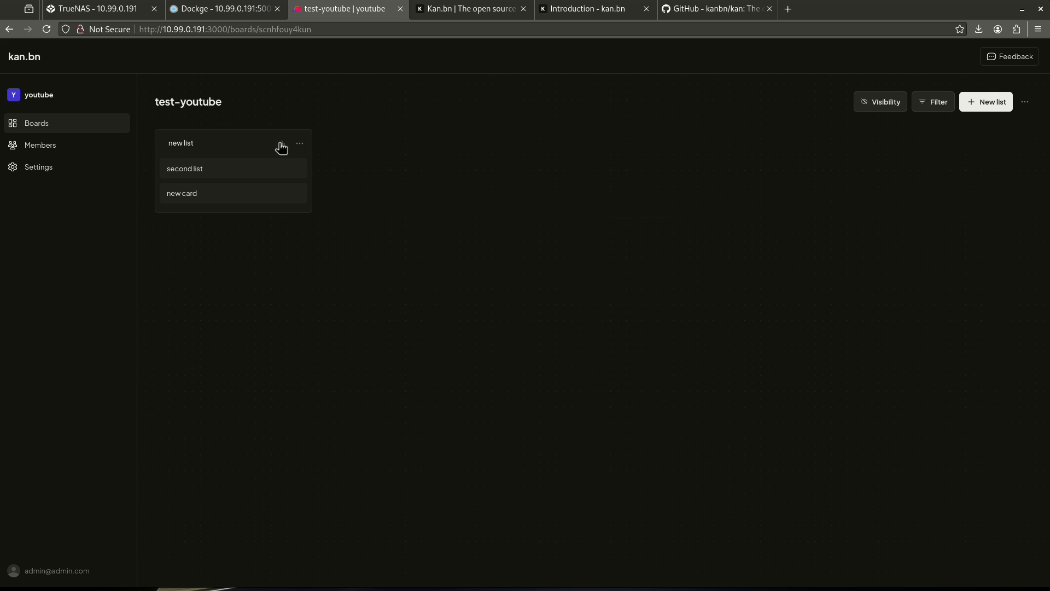
click(969, 106)
text(second list)
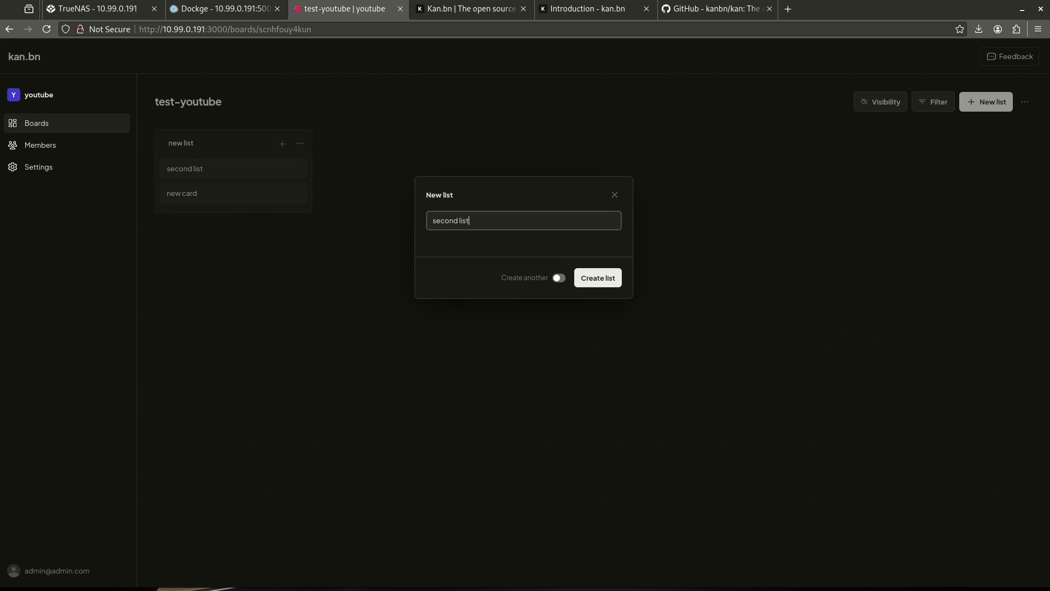
key(Return)
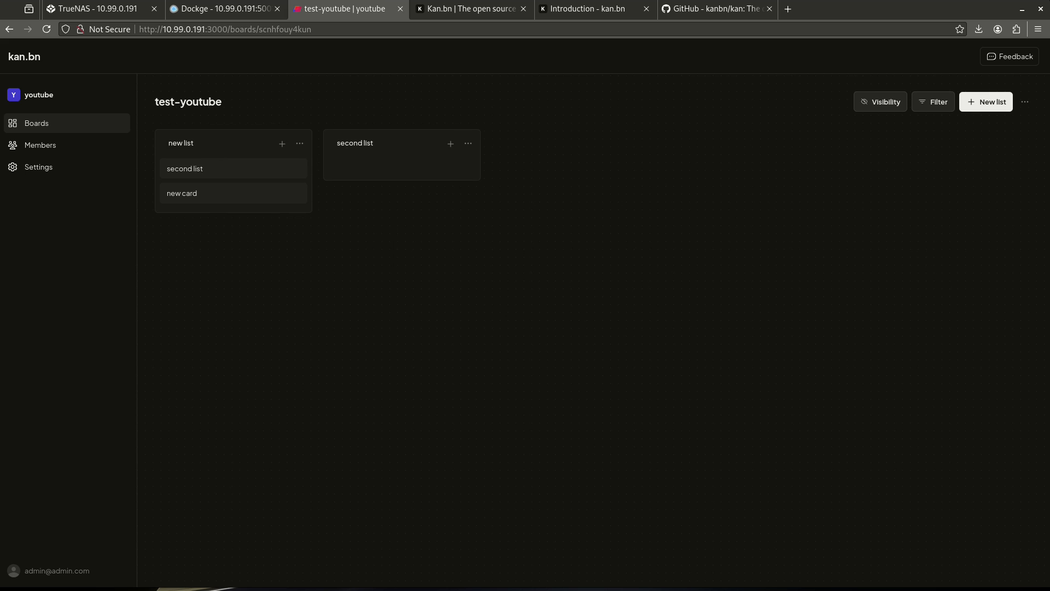
Drag new card over to second list and back, then open new card's details
drag(248, 196, 375, 164)
mouse_move(257, 173)
mouse_down()
mouse_move(405, 194)
mouse_move(257, 164)
mouse_move(265, 171)
mouse_up()
click(265, 171)
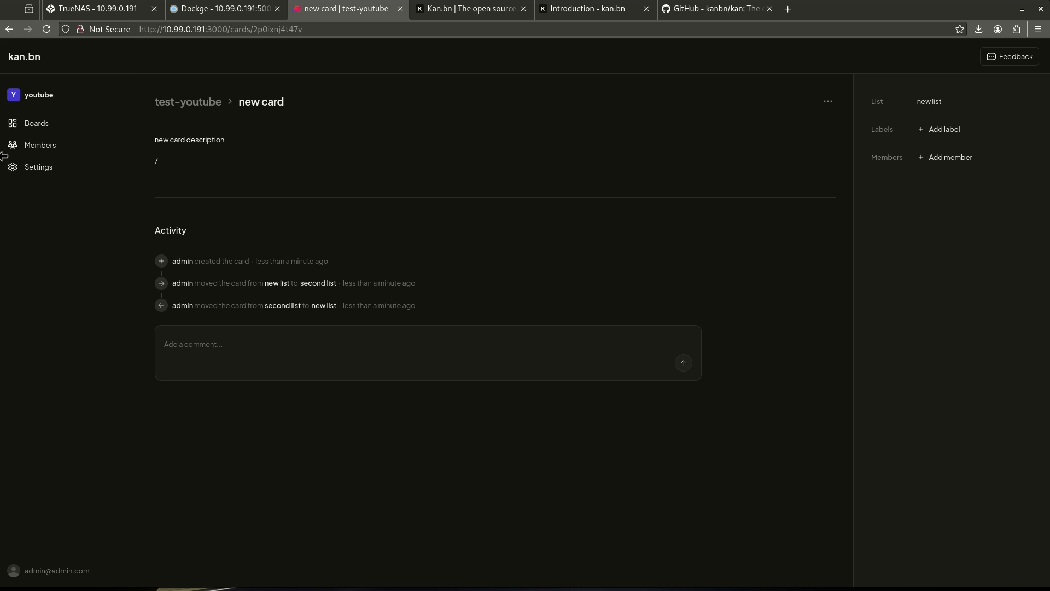
Look through the test-youtube board and the workspace's Members and Settings pages
click(36, 125)
click(225, 171)
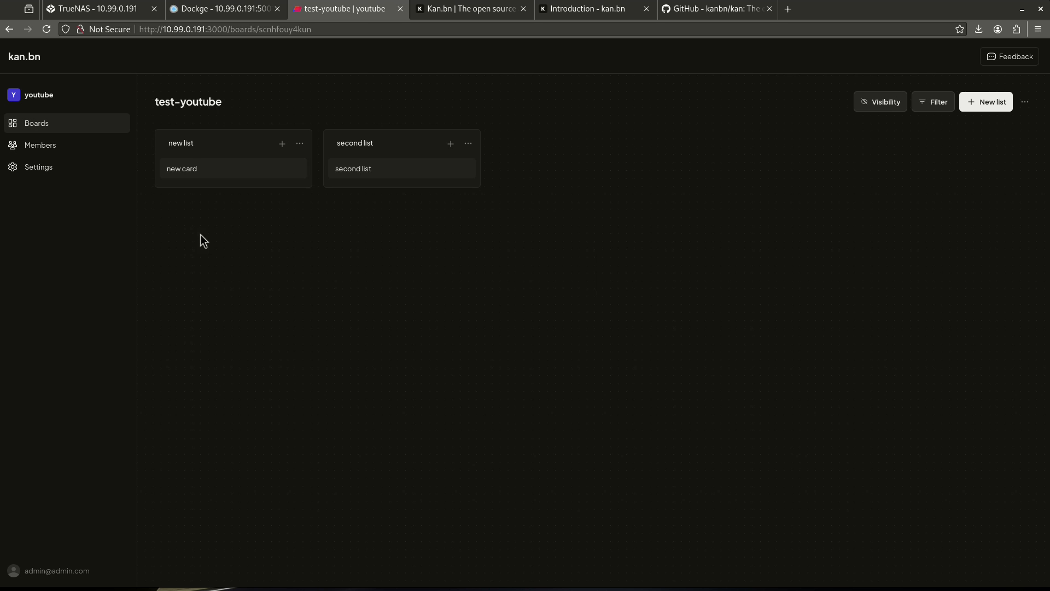
click(50, 148)
click(97, 171)
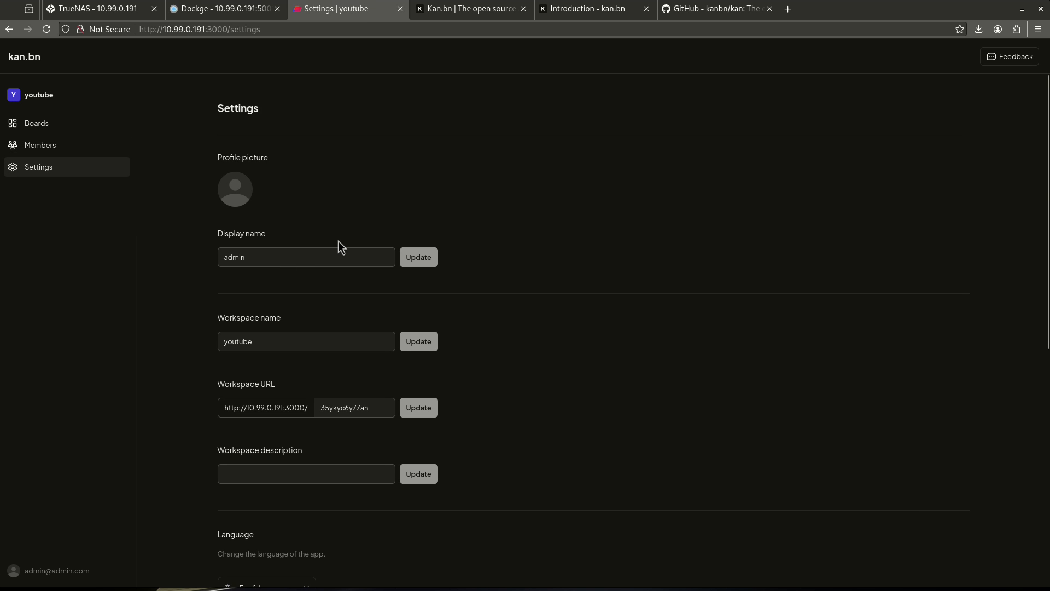
scroll(339, 243, down, 3)
scroll(275, 310, down, 3)
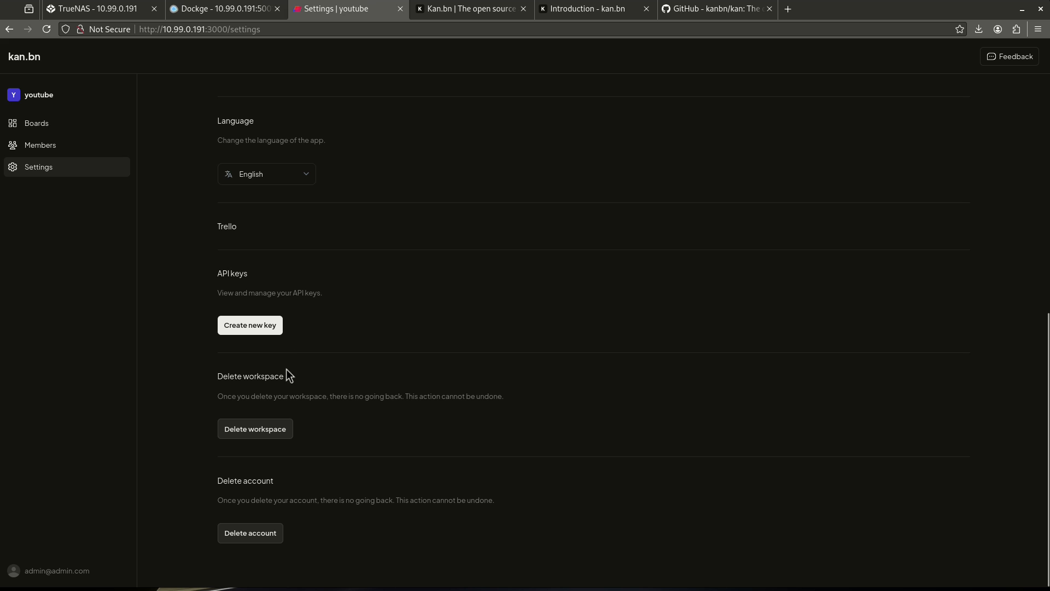
click(86, 122)
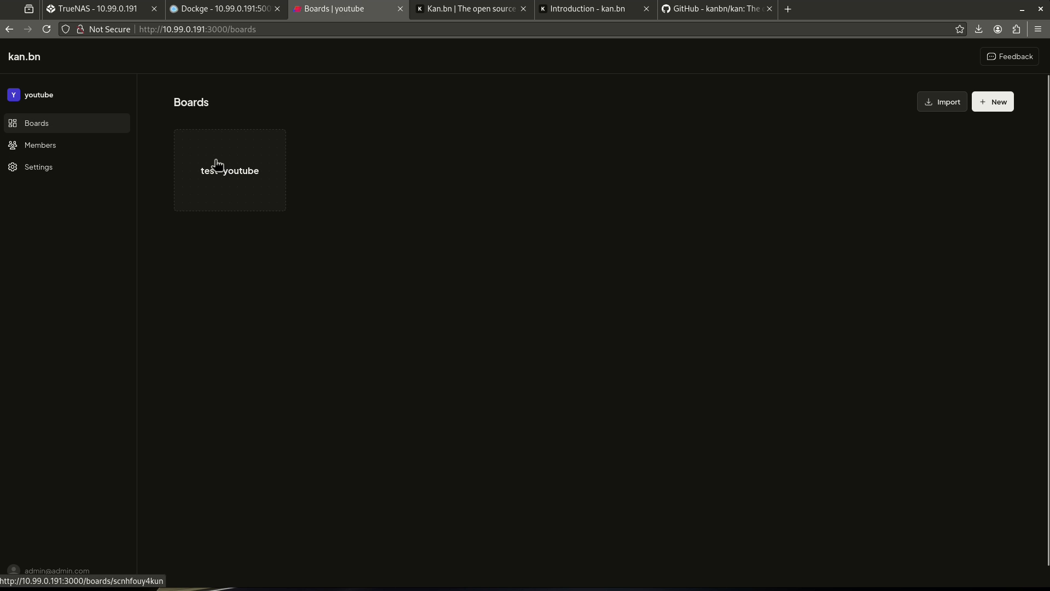
Check the Trello import sources, close the Import dialog, and return to the Boards overview
click(943, 107)
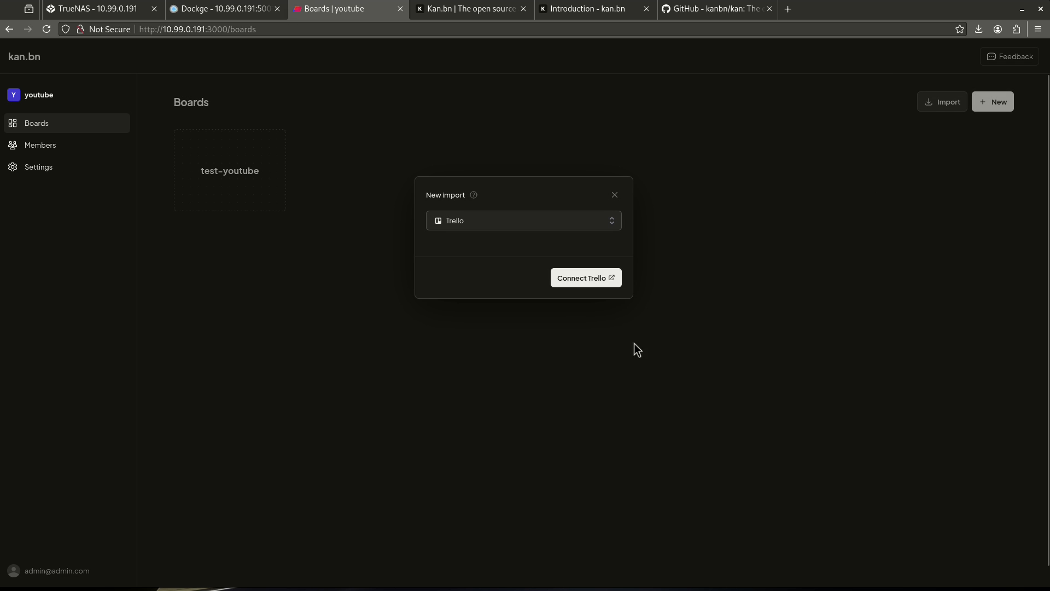
click(616, 232)
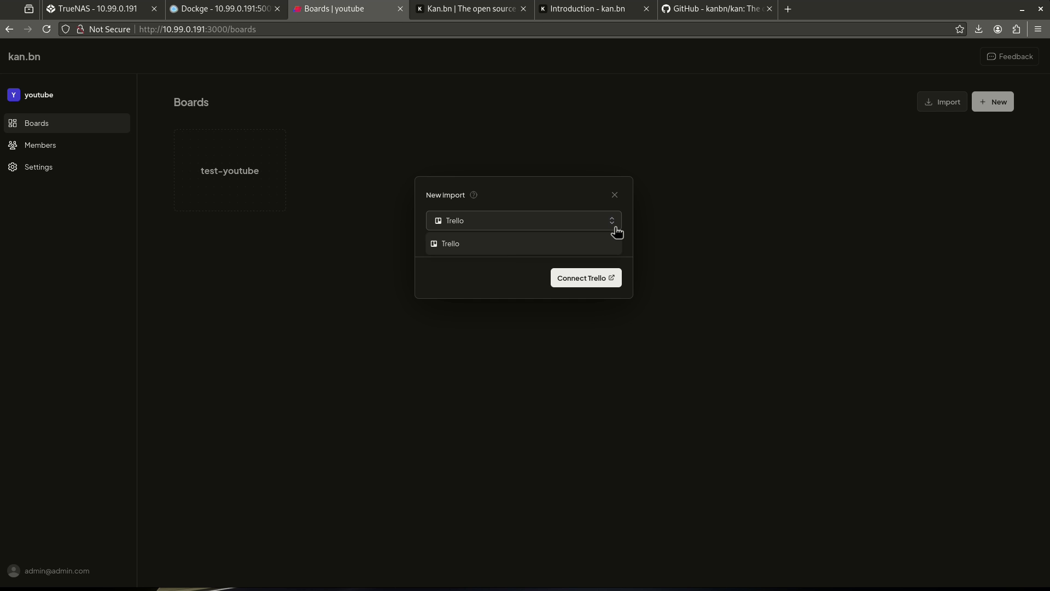
click(614, 196)
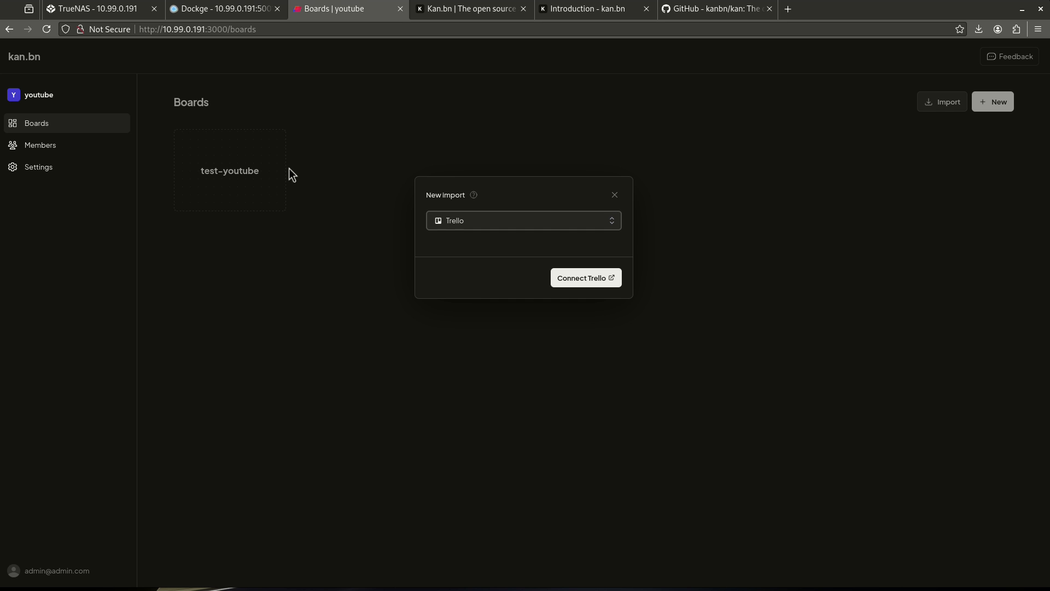
click(246, 159)
click(246, 159)
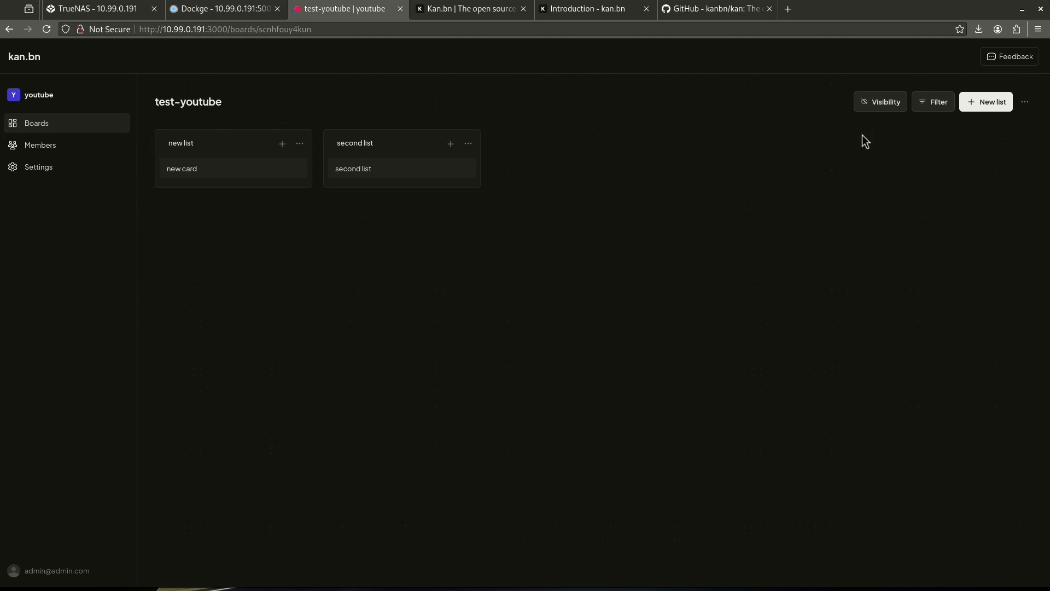
click(100, 125)
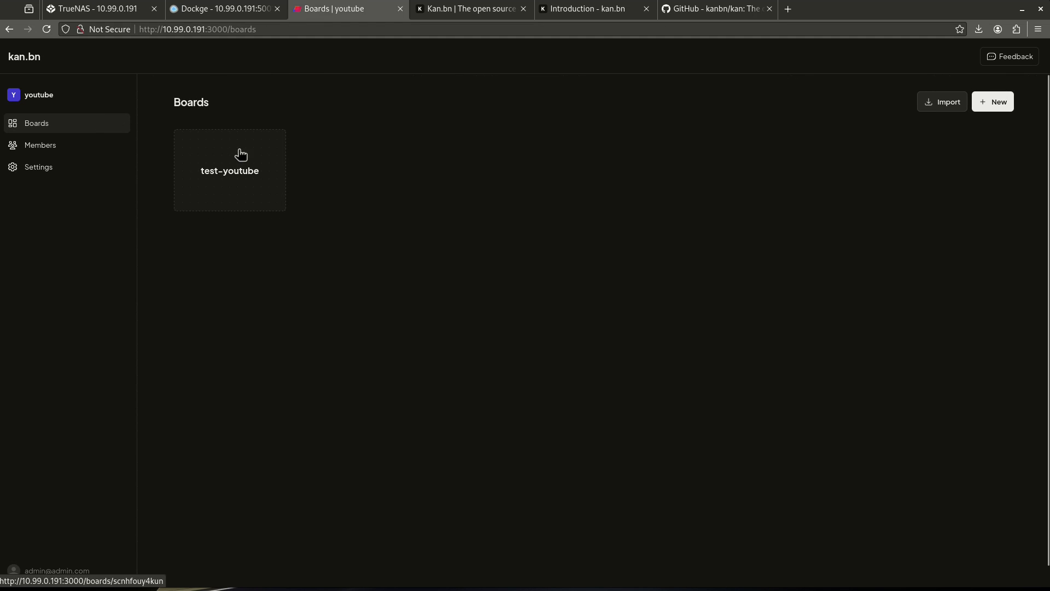
Create a board named 'design ideas' using the Content Creation template, then open it
click(1004, 103)
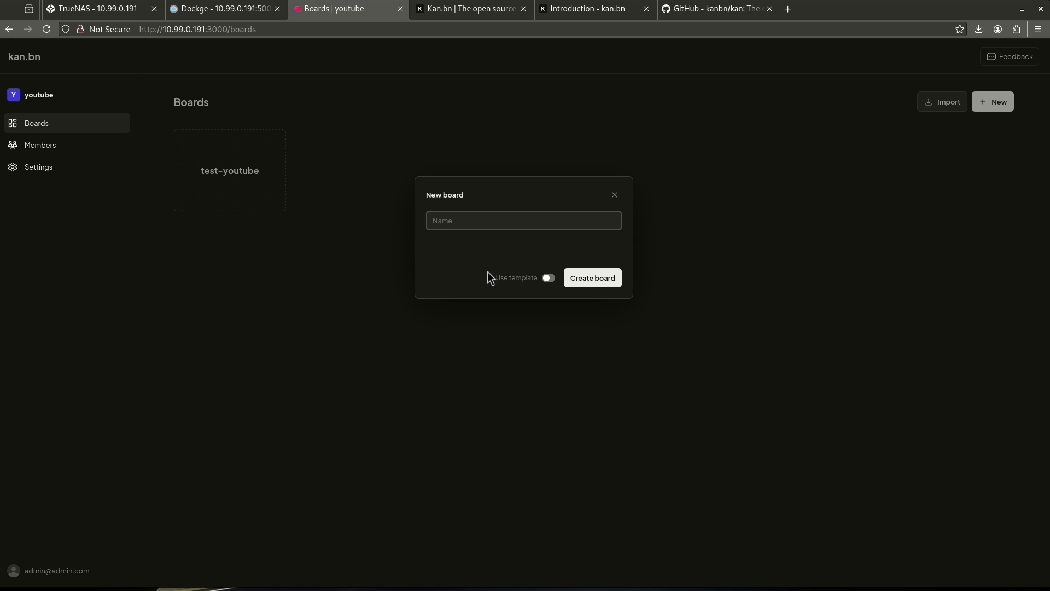
text(design ideas)
click(549, 279)
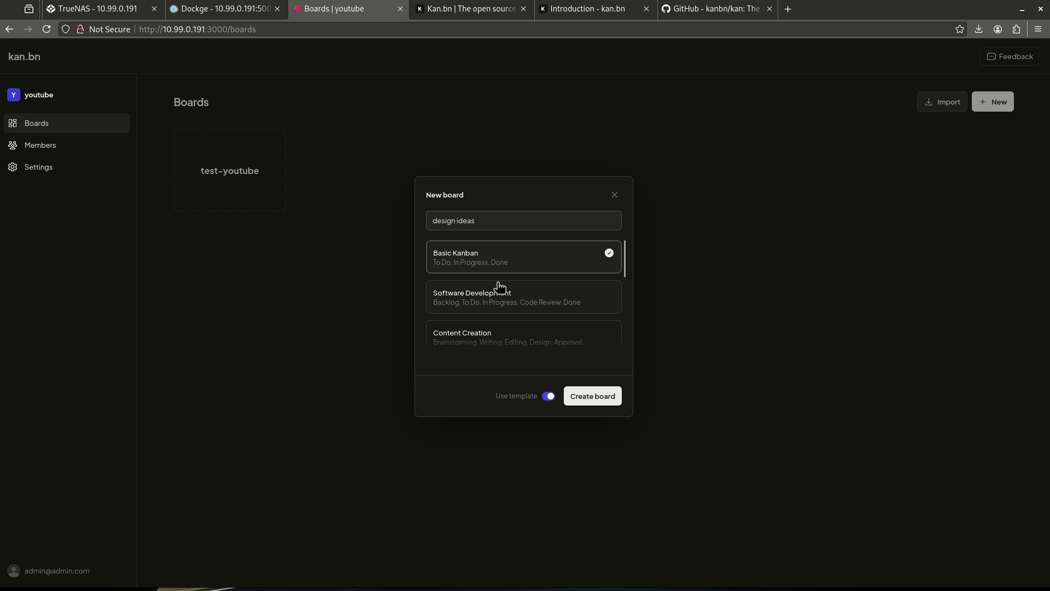
scroll(488, 274, down, 3)
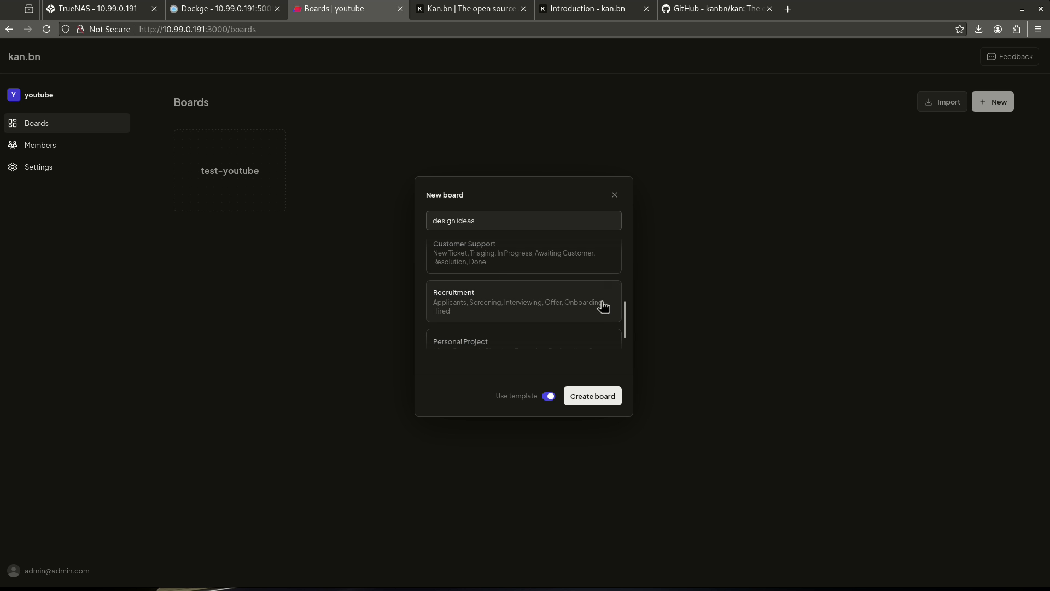
drag(622, 311, 609, 276)
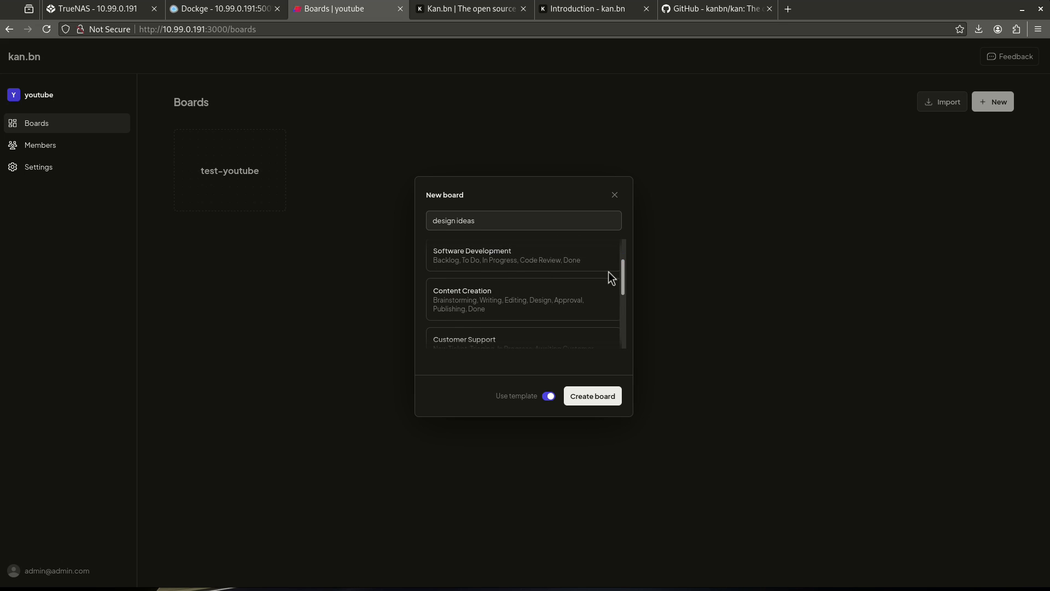
click(560, 307)
click(609, 397)
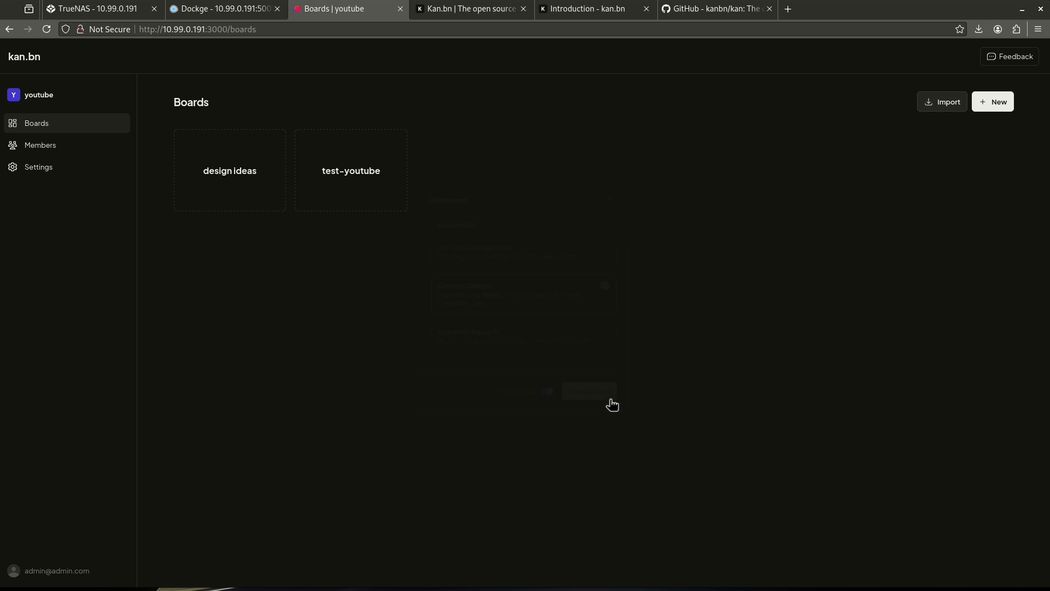
click(258, 173)
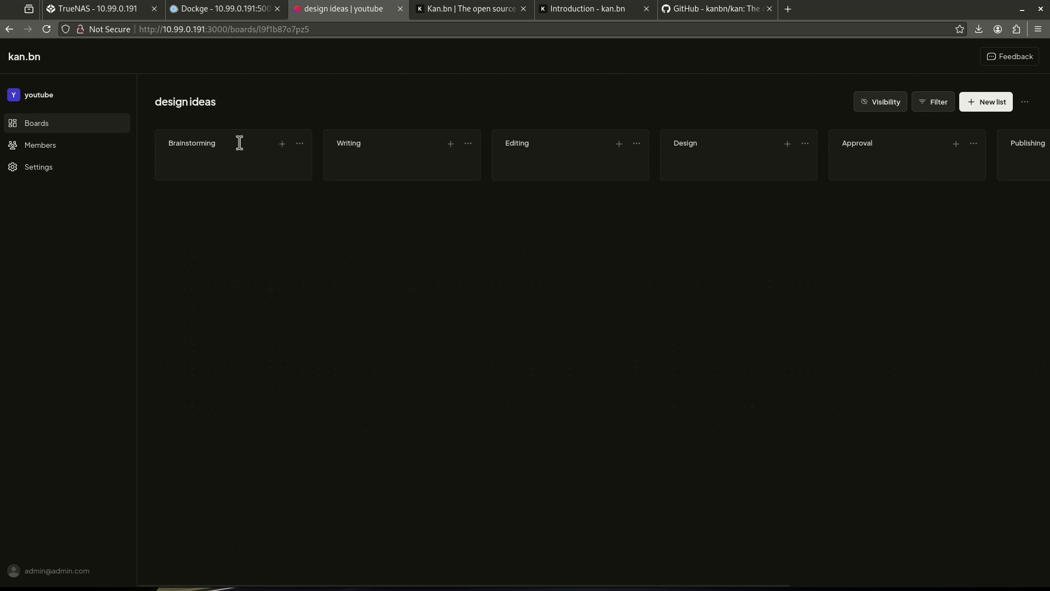
drag(323, 583, 281, 578)
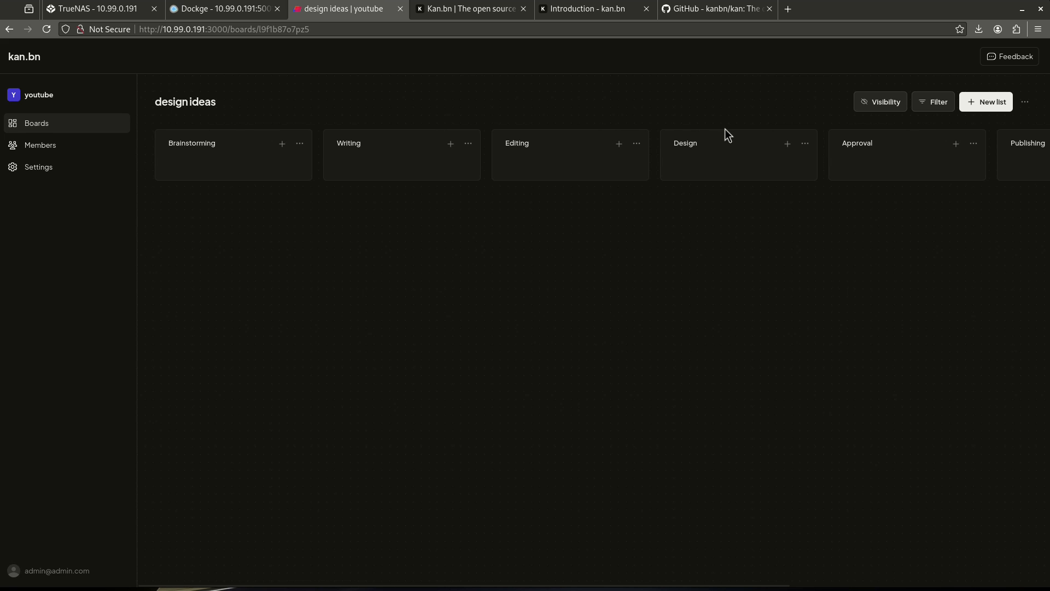